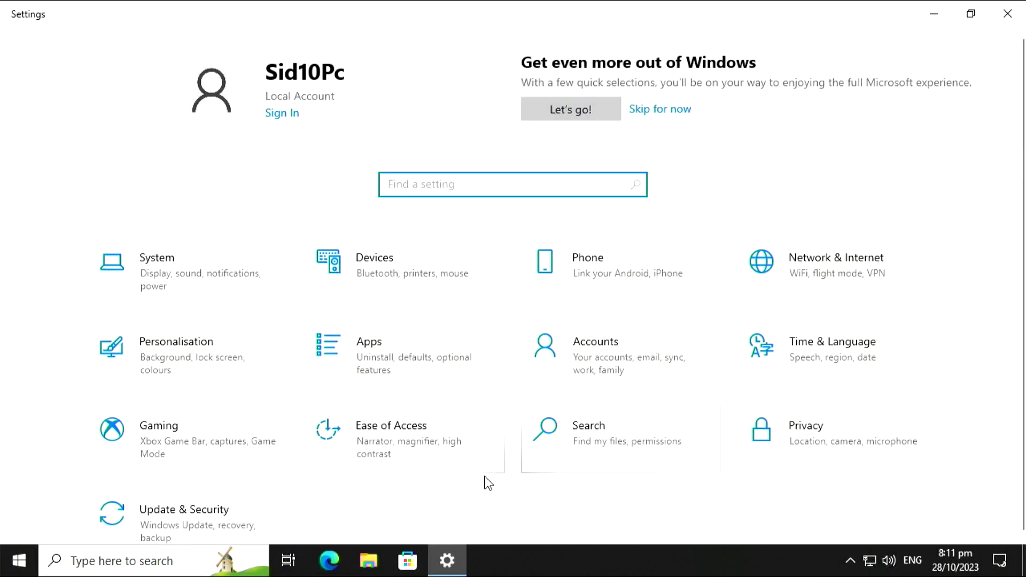
Step: Download and install the Windows 11 22H2 upgrade, accept the licence terms, and restart the PC
click(182, 523)
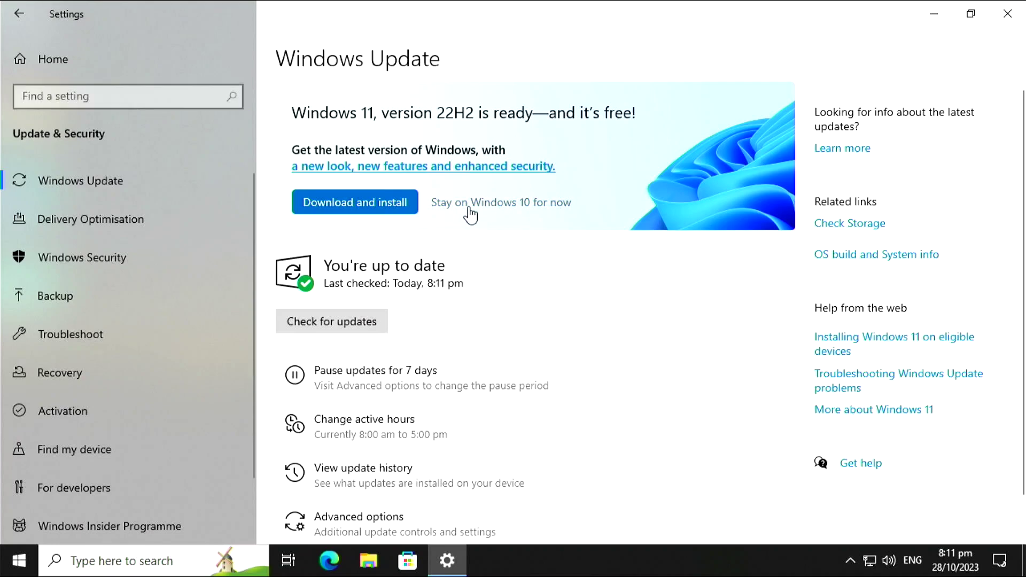
click(370, 205)
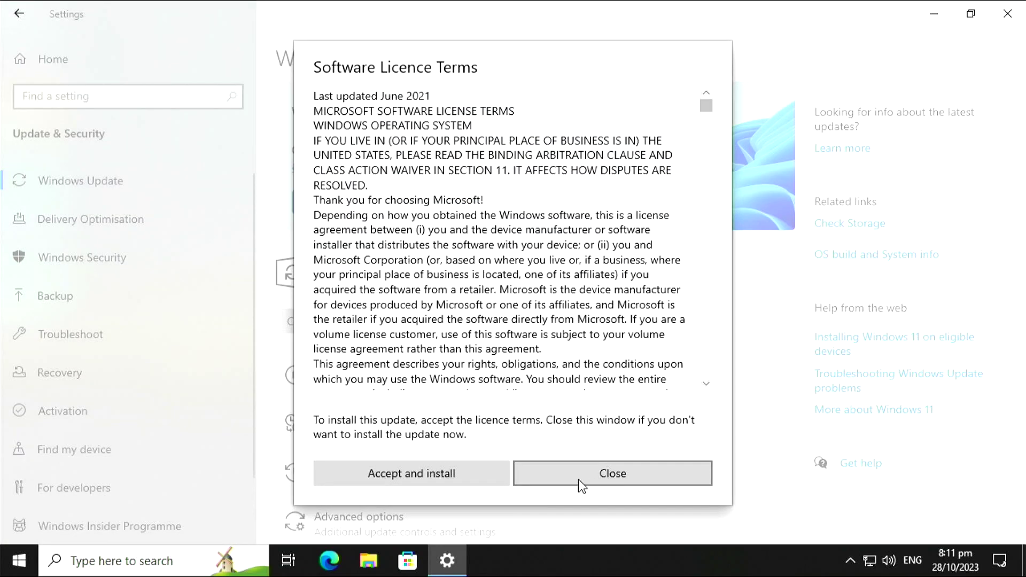
click(456, 478)
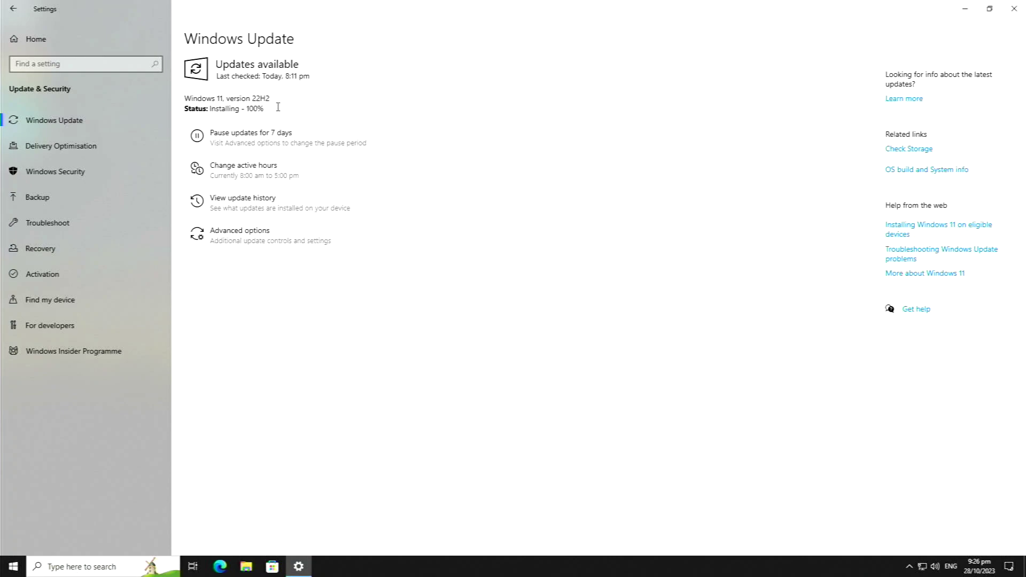
click(214, 134)
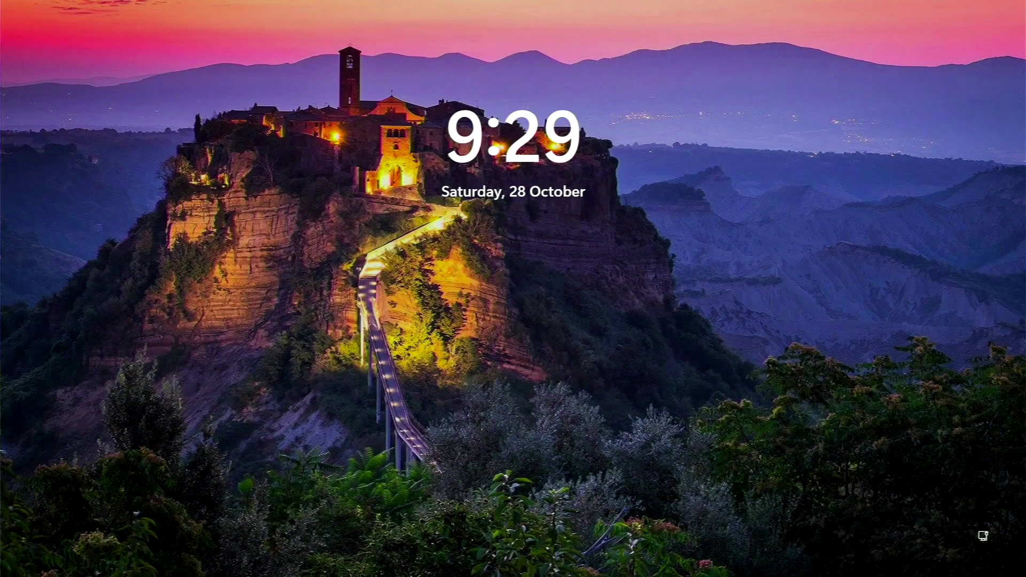
Step: Sign in past the lock screen, open Start, then open and close the taskbar Chat panel
key(Return)
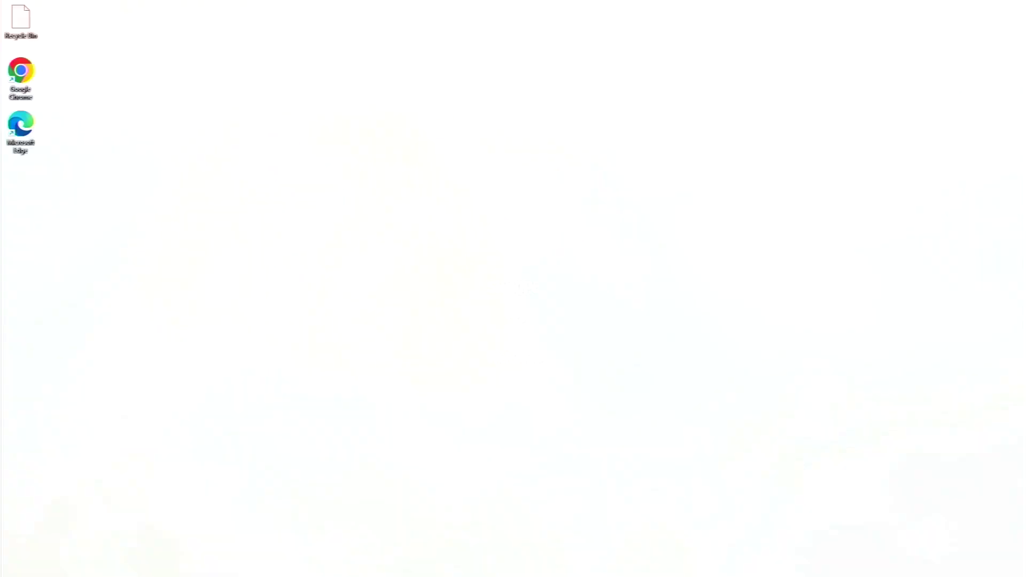
key(super)
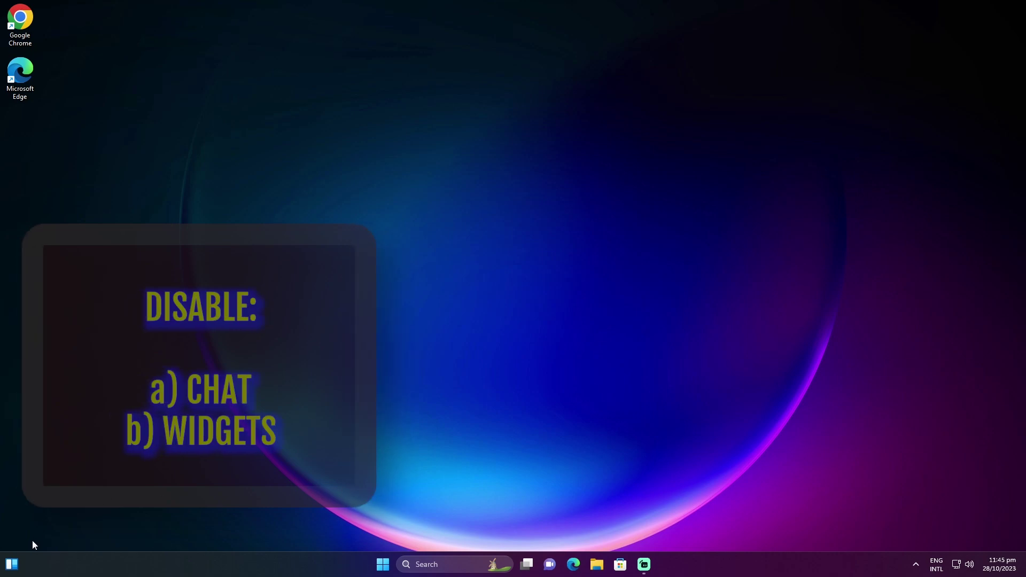
click(549, 565)
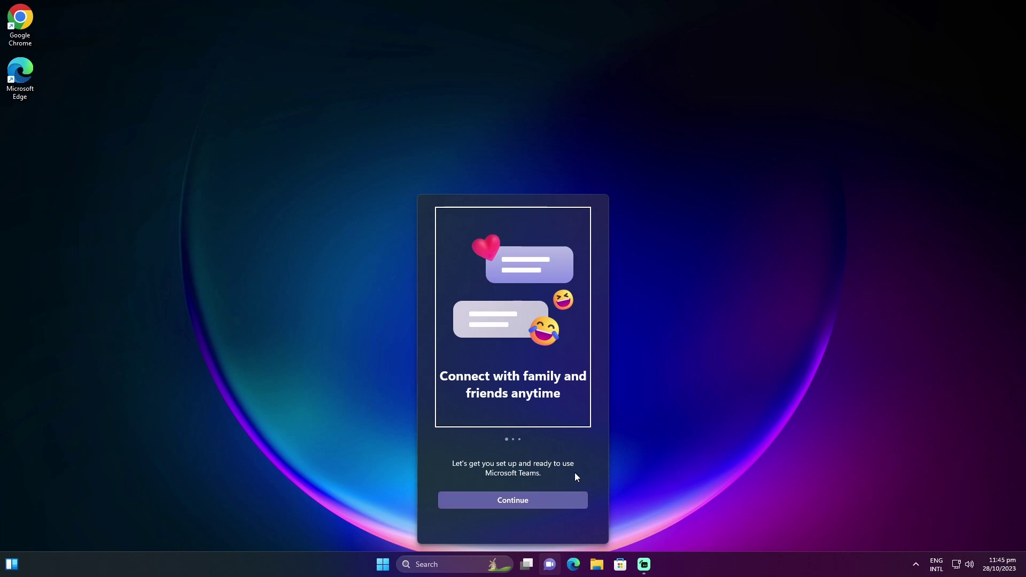
click(539, 501)
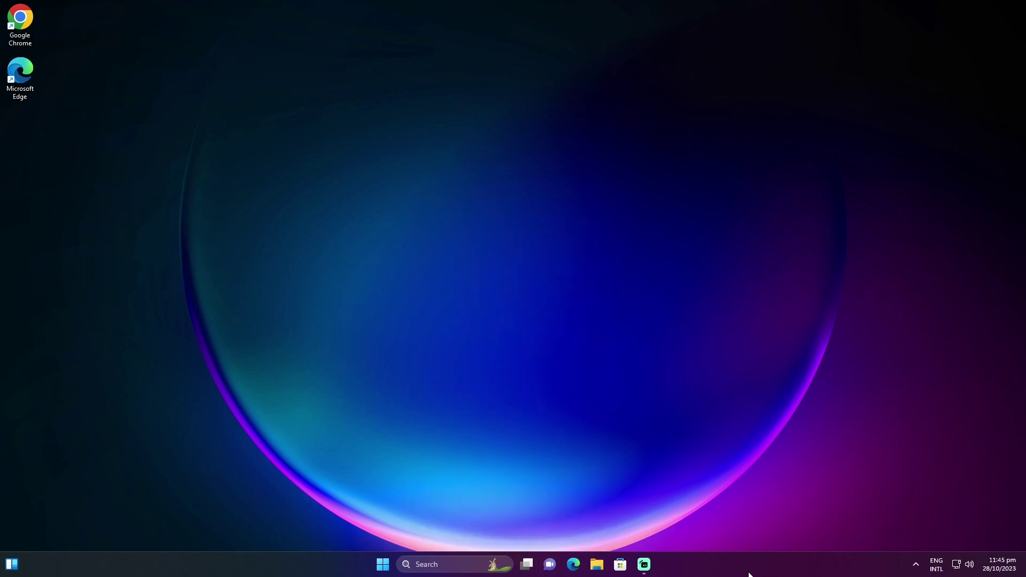
Step: Switch the Chat and Widgets toggles Off in Taskbar settings
right_click(749, 566)
click(788, 543)
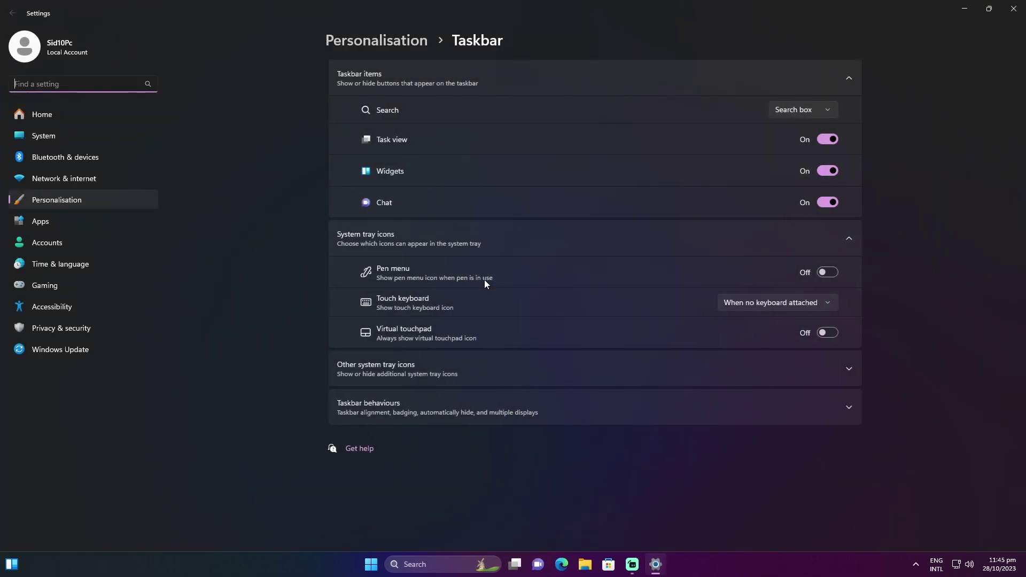
click(831, 208)
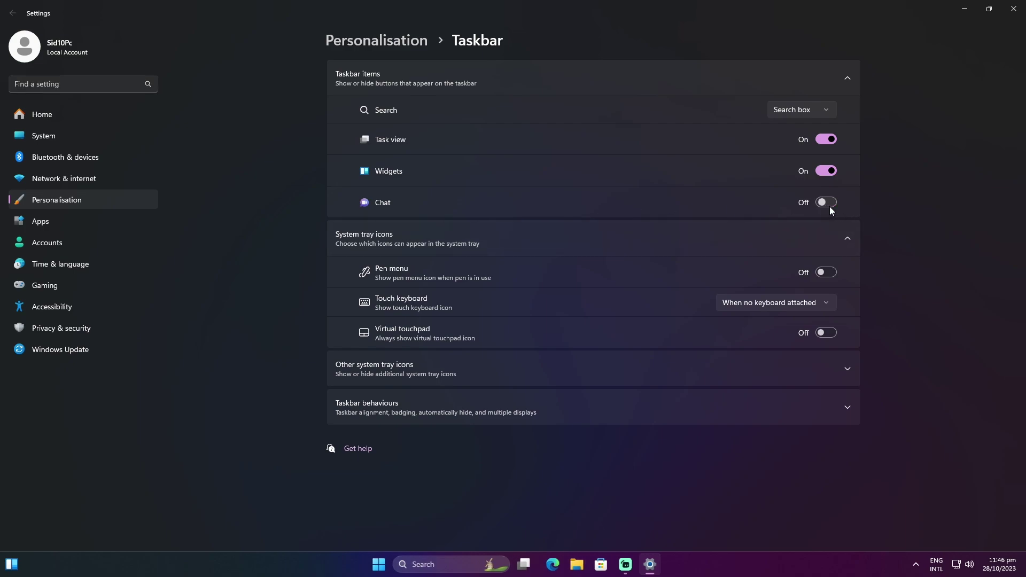
click(832, 174)
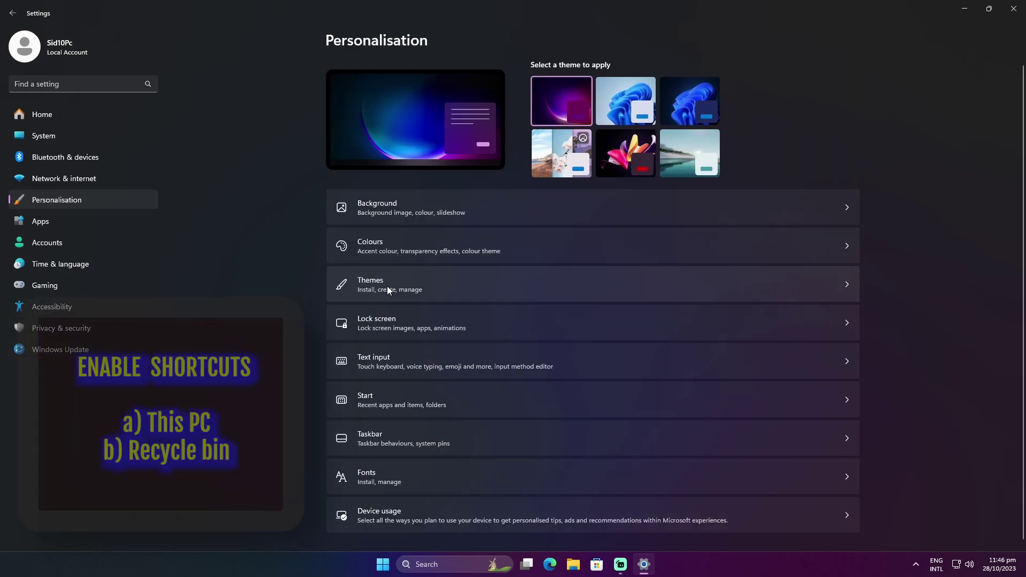
Step: Tick Computer and Recycle Bin in Themes' Desktop icon settings, then apply and confirm
click(384, 289)
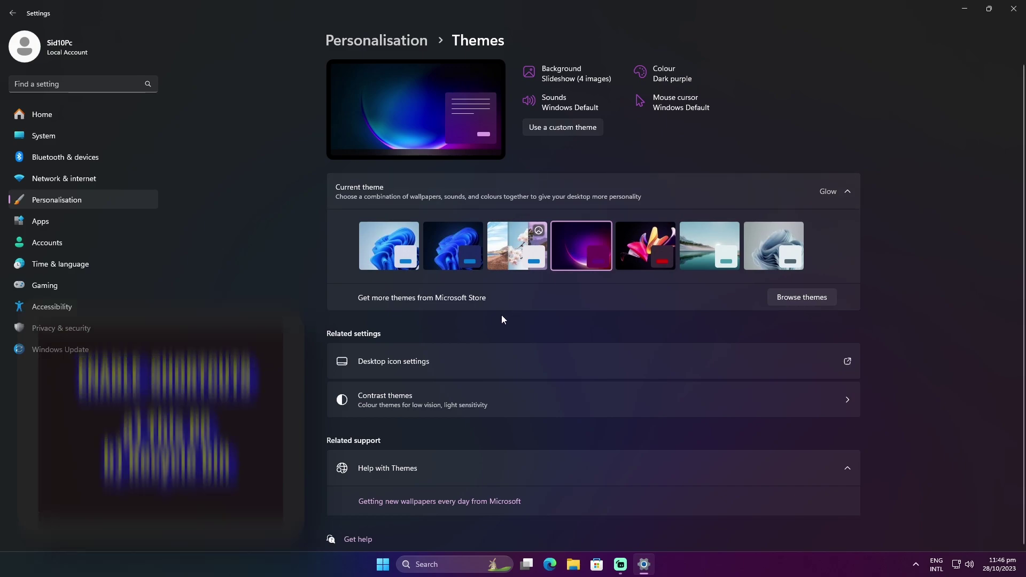
click(466, 359)
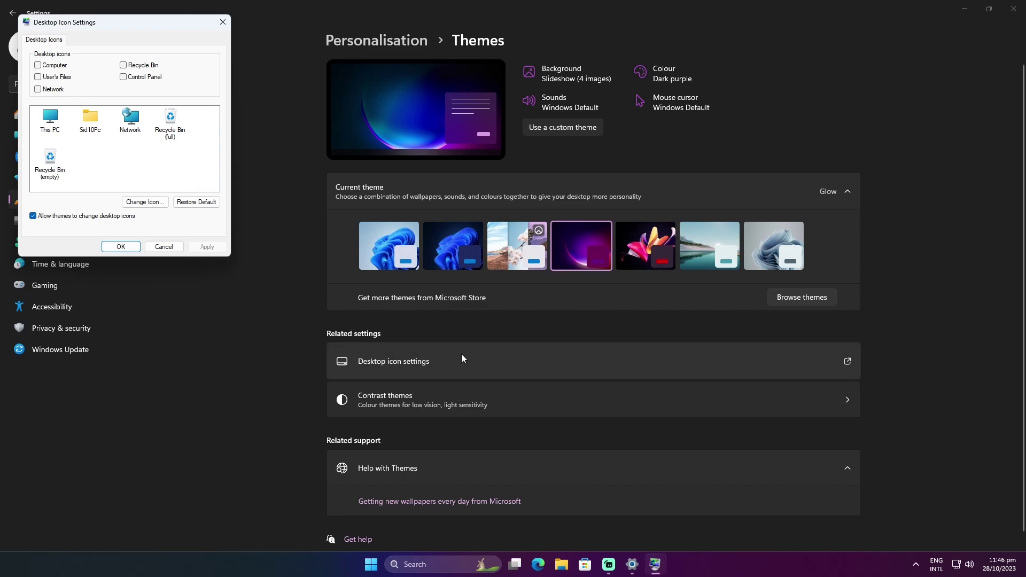
click(48, 66)
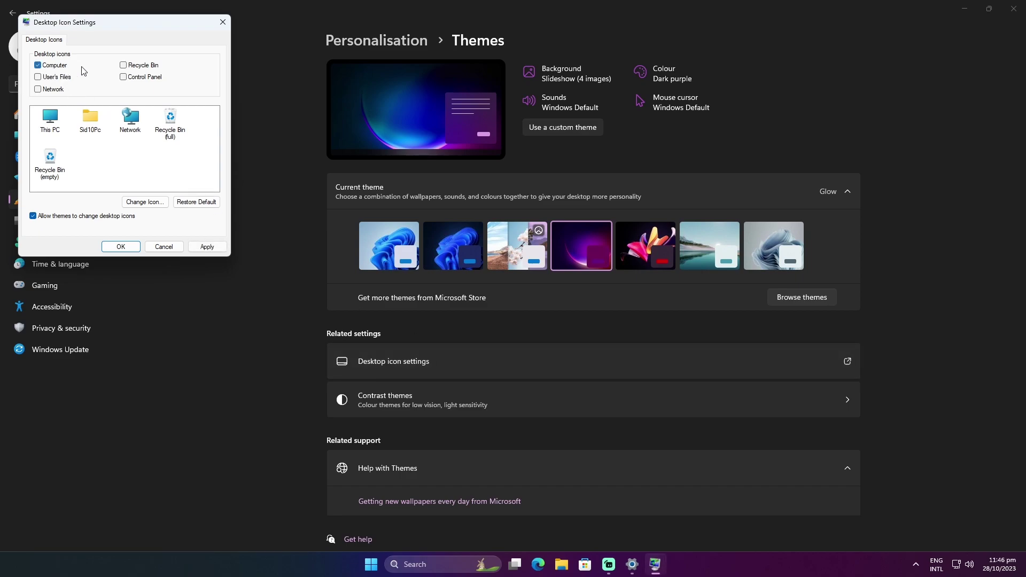
click(123, 66)
click(202, 248)
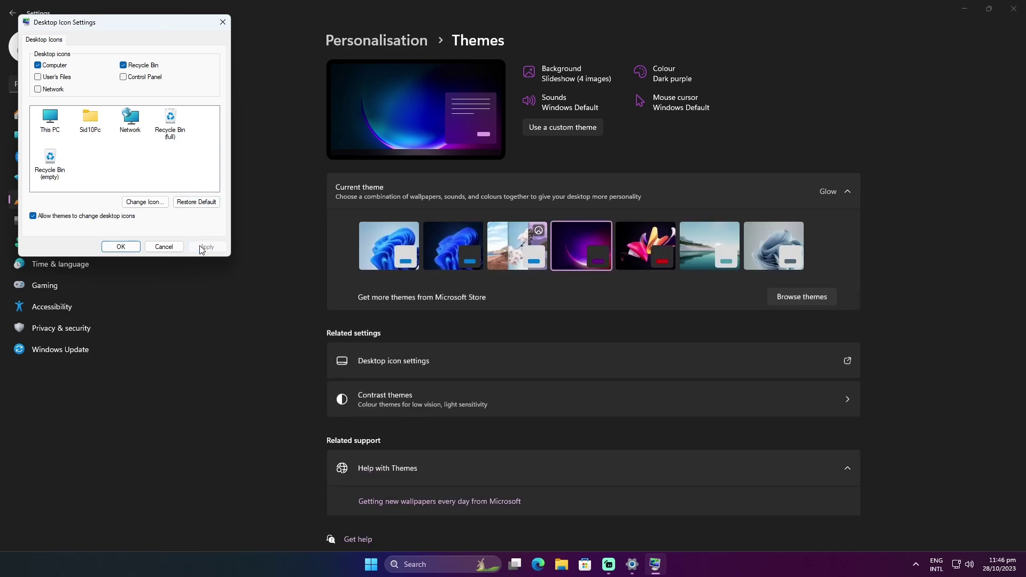
click(120, 246)
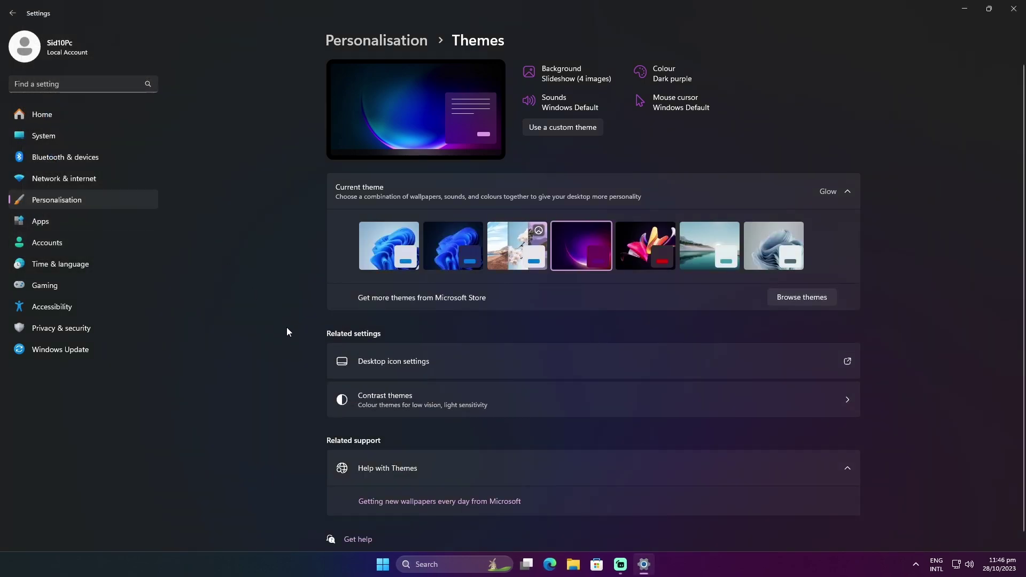
Step: Switch Gaming and Creativity On under Personalisation > Device usage
click(391, 42)
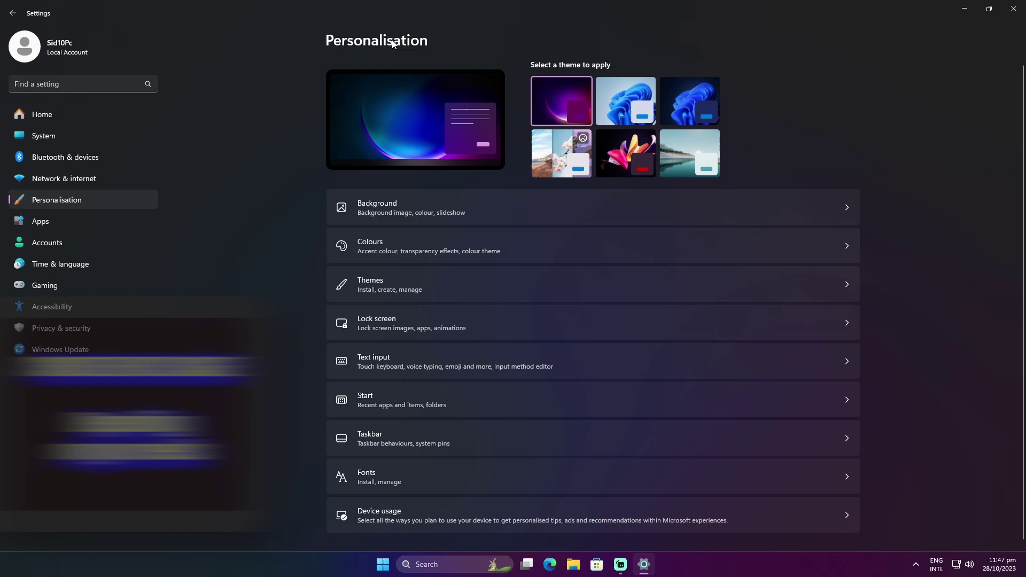
click(433, 517)
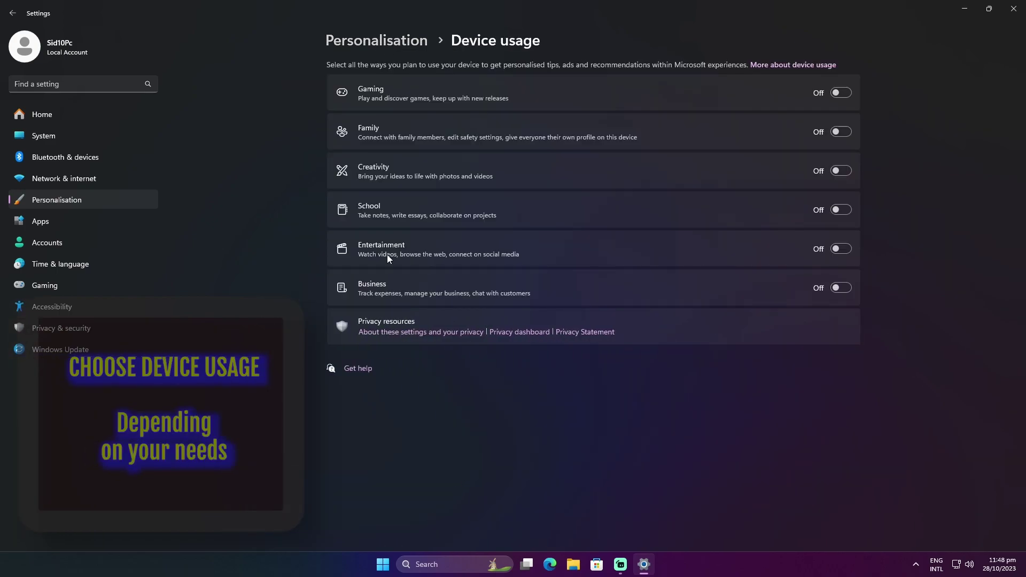
click(846, 93)
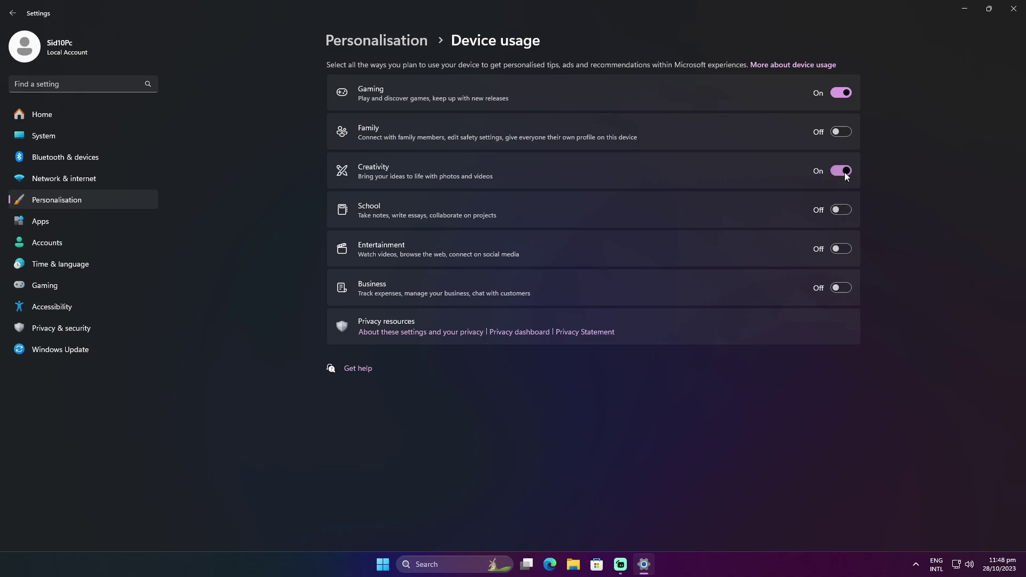
click(842, 288)
click(382, 41)
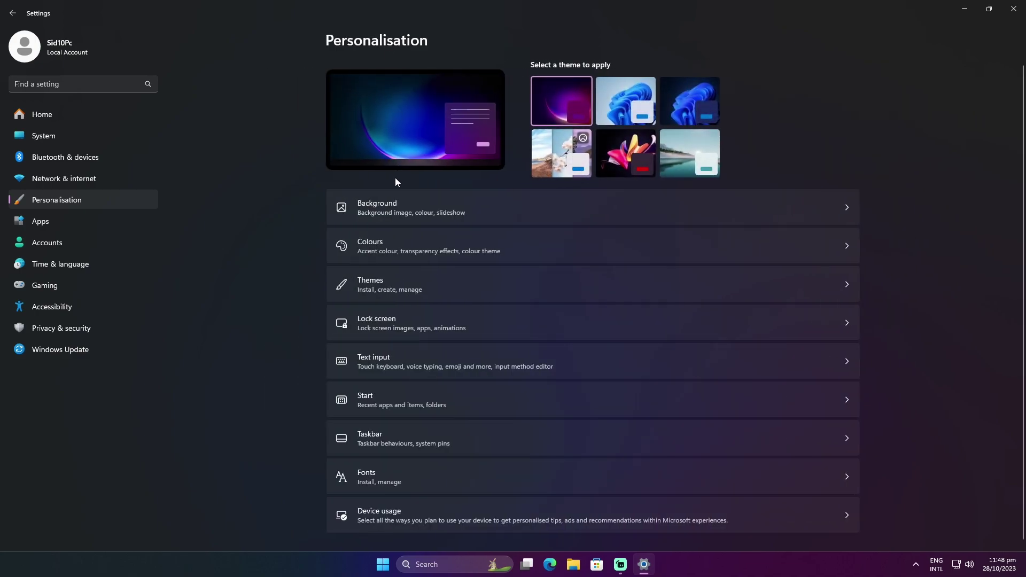
Step: Set Gaming > Captures video frame rate to 60 fps, keeping quality High, and check Game Mode
click(54, 286)
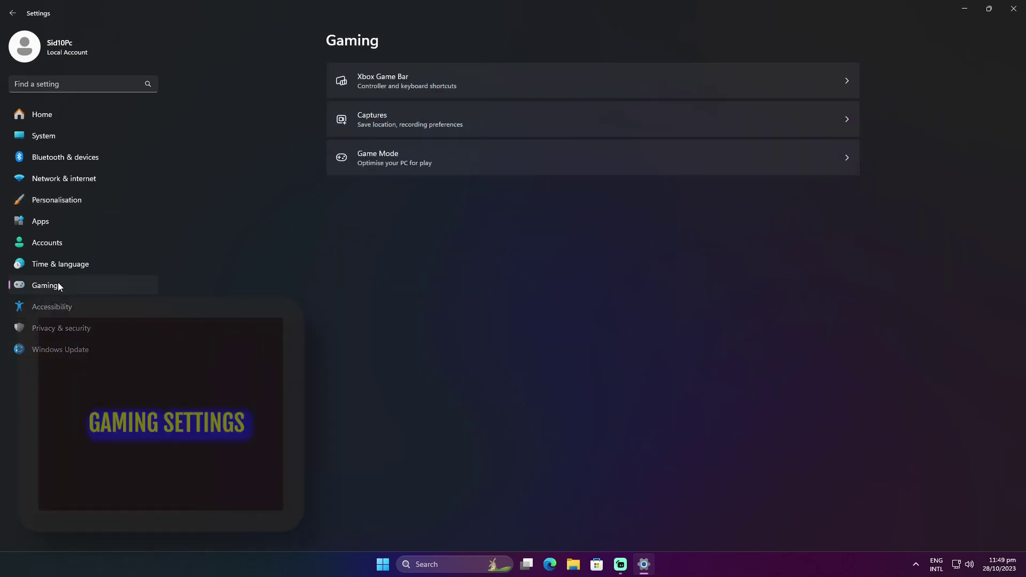
click(507, 123)
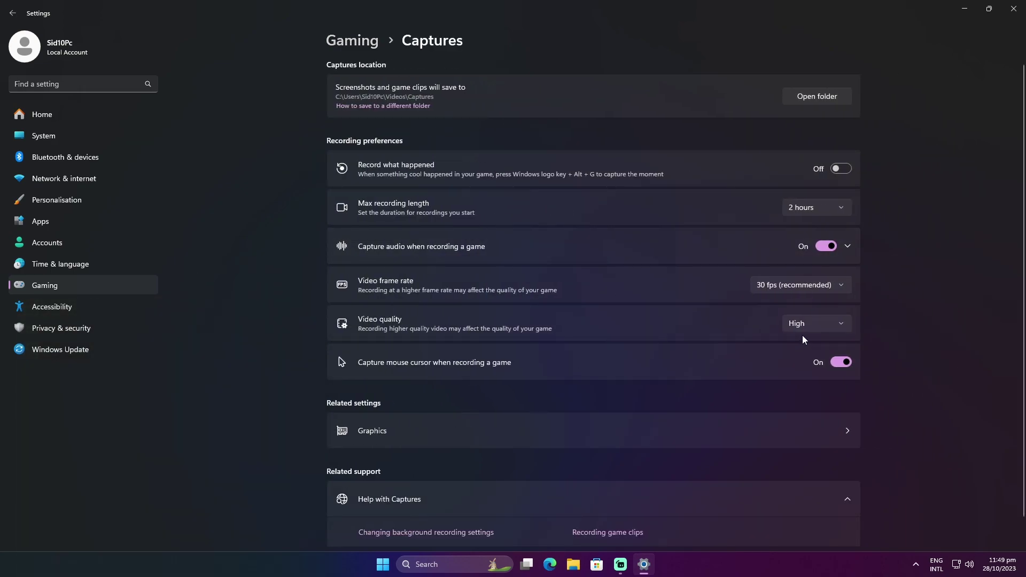
click(820, 329)
click(821, 328)
click(825, 287)
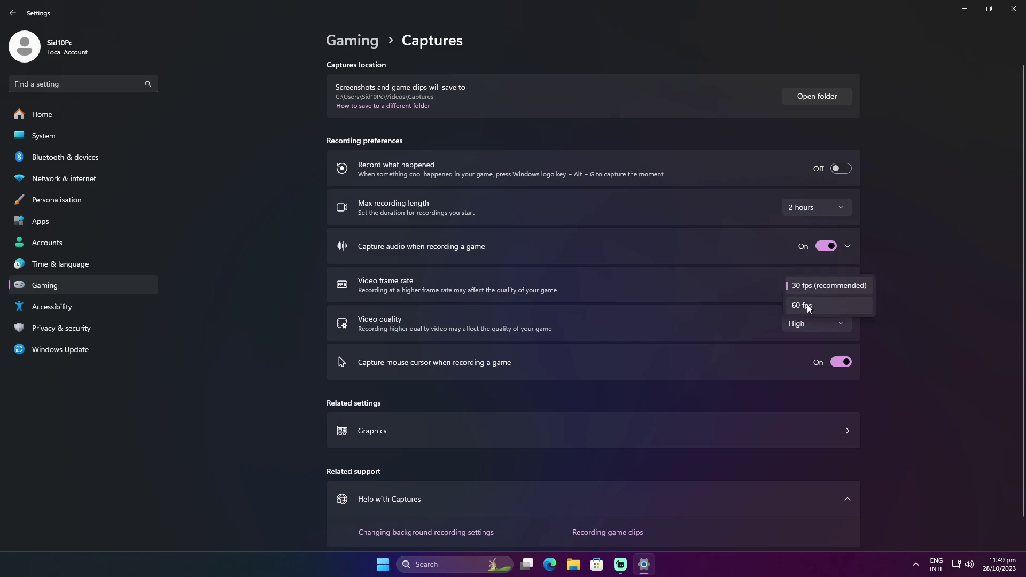
click(900, 274)
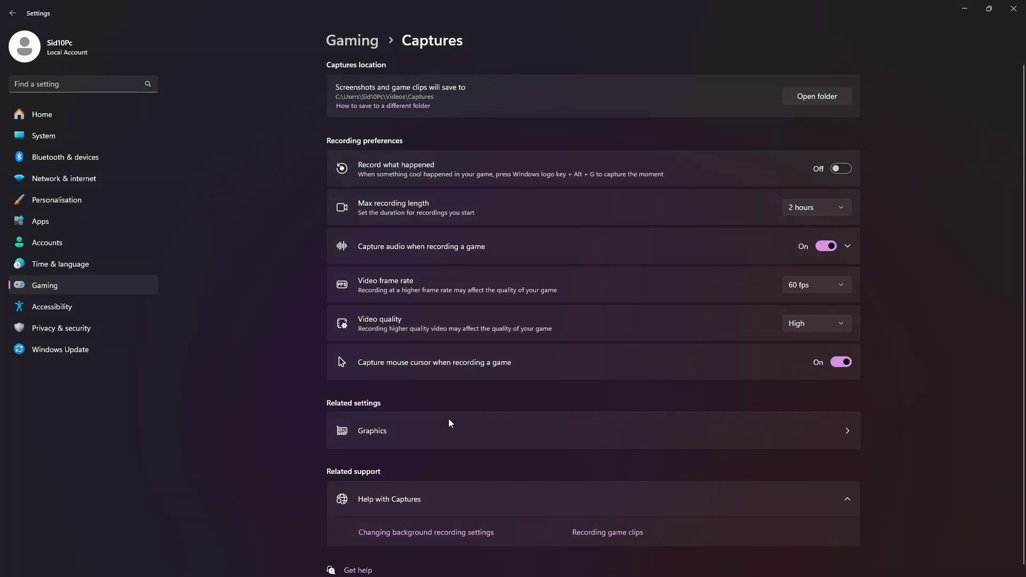
click(340, 42)
click(370, 161)
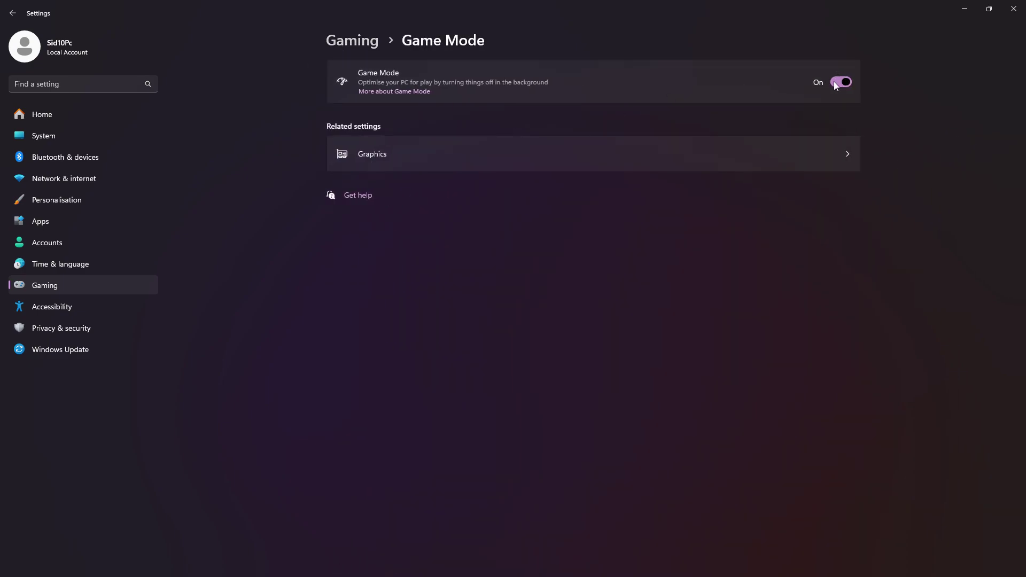
Step: Set Camera, Films & TV and Microsoft Store to Power saving in Graphics settings
click(844, 156)
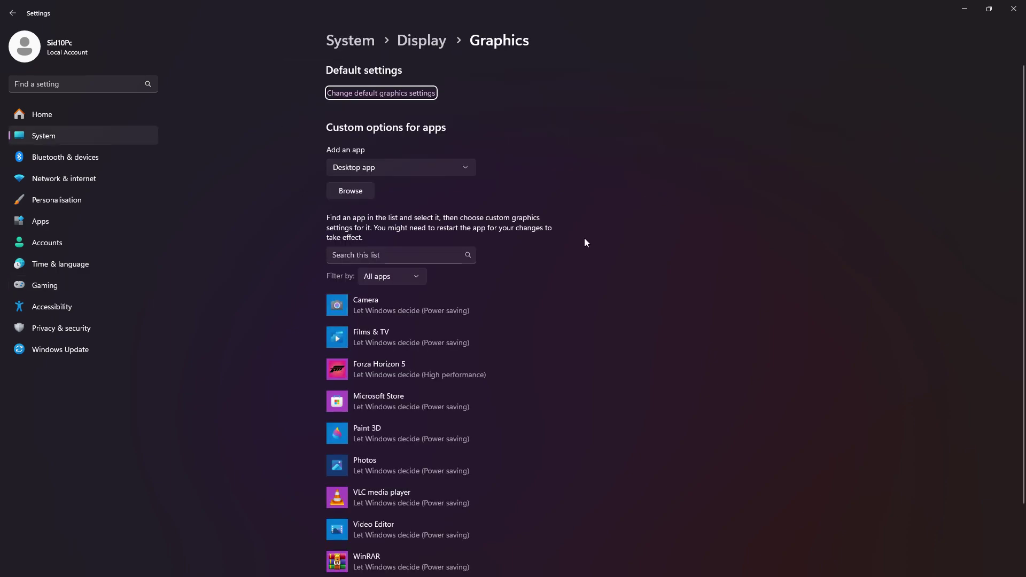
click(534, 320)
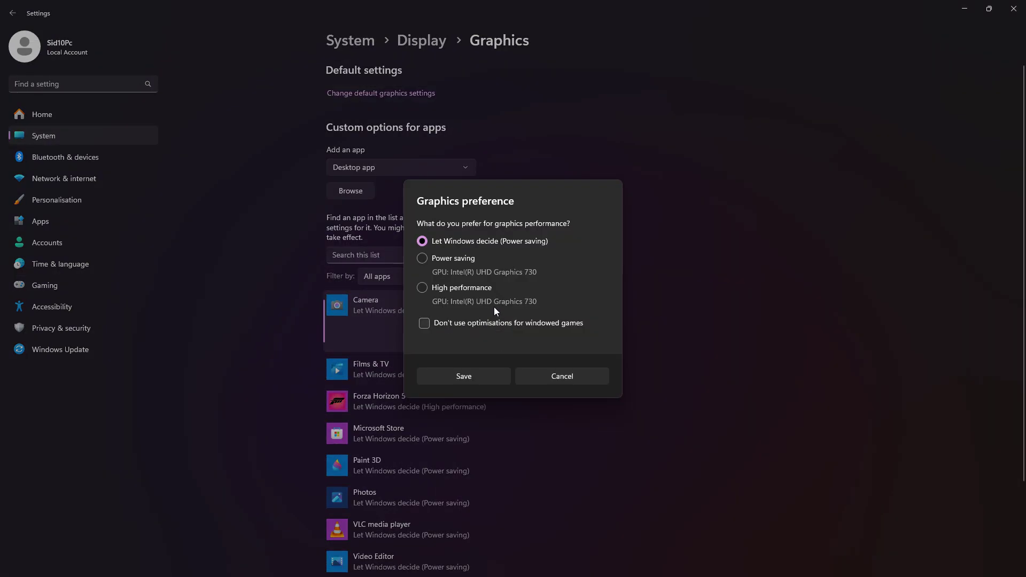
click(466, 259)
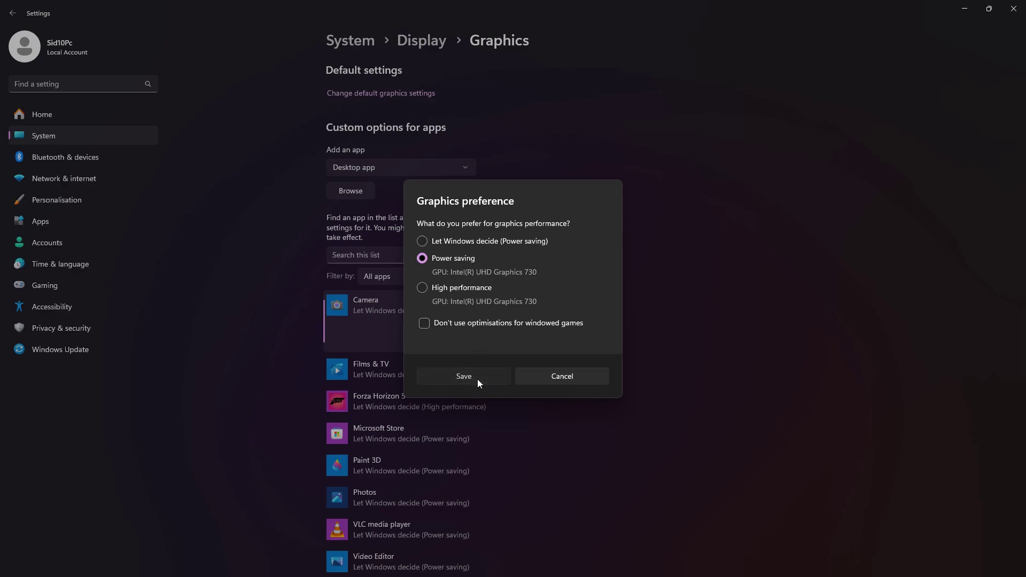
click(477, 380)
click(415, 379)
click(481, 367)
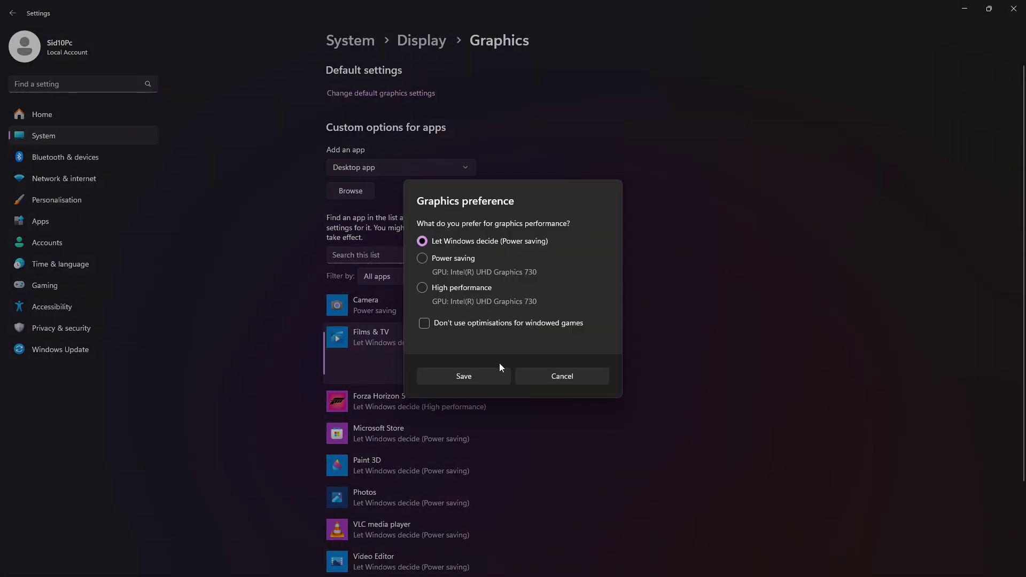
click(463, 260)
click(473, 376)
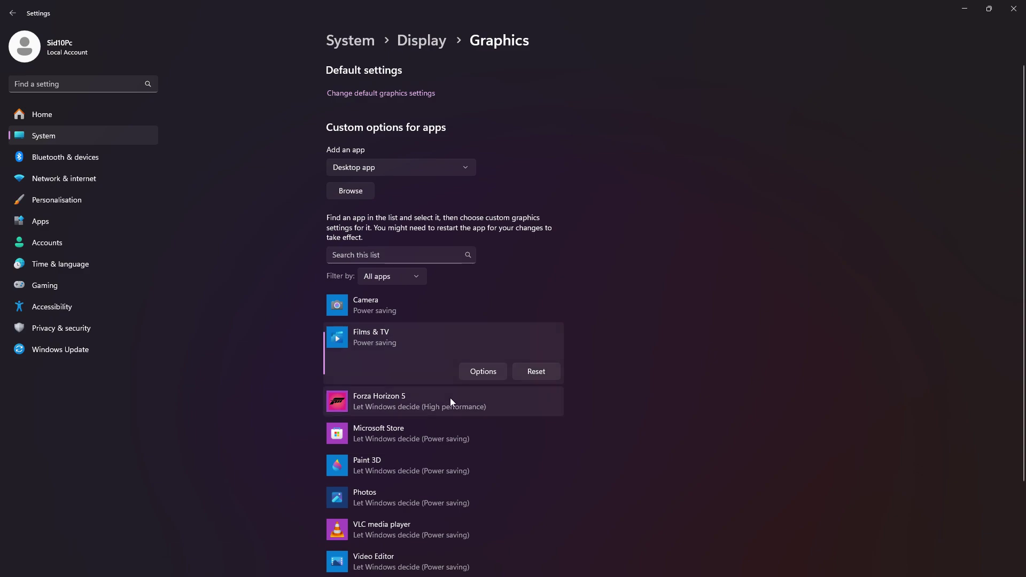
click(422, 445)
click(490, 436)
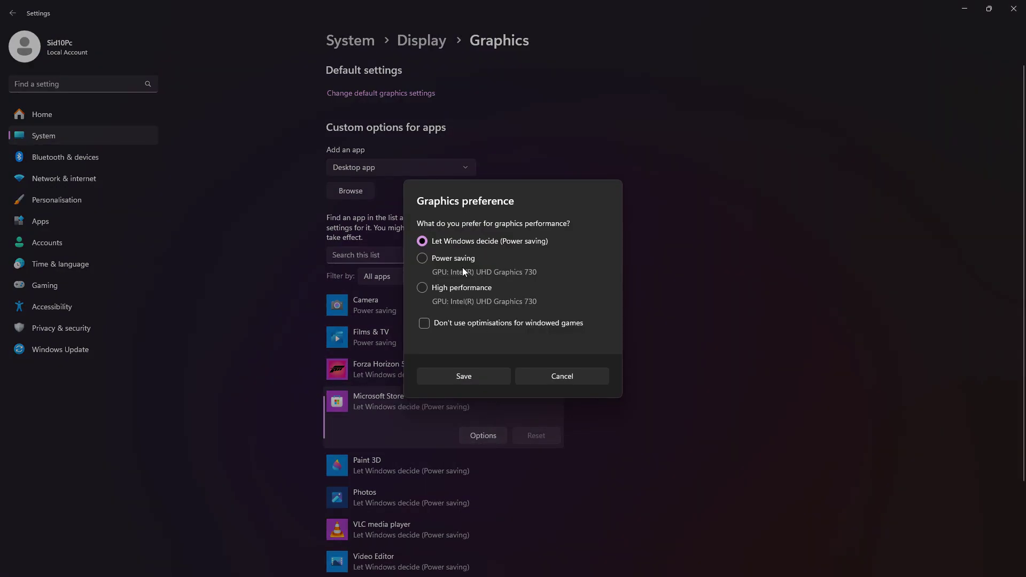
click(463, 261)
click(464, 374)
Step: Give Forza Horizon 5 High performance, and Paint 3D and Photos Power saving graphics
click(389, 374)
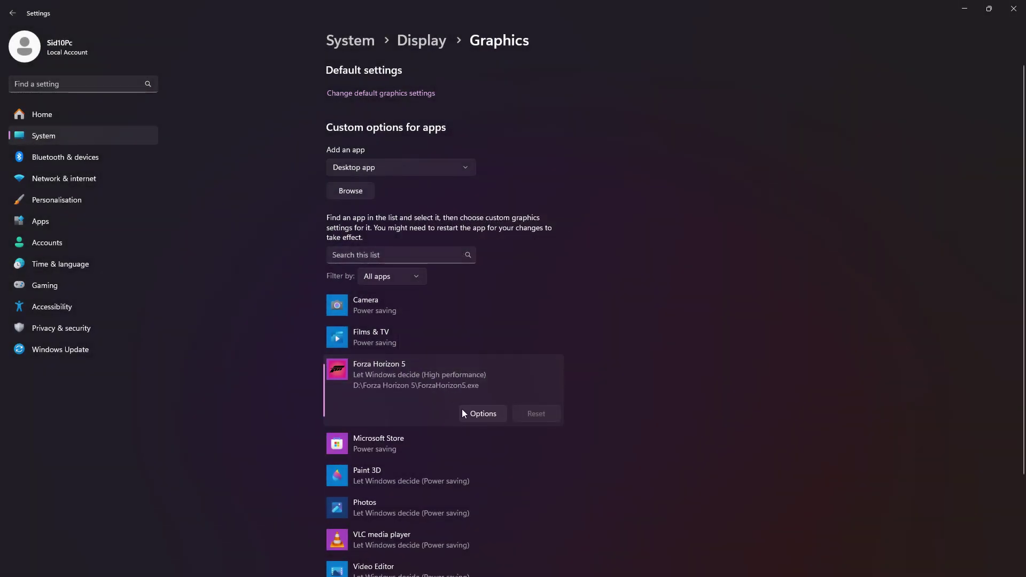
click(473, 416)
click(468, 287)
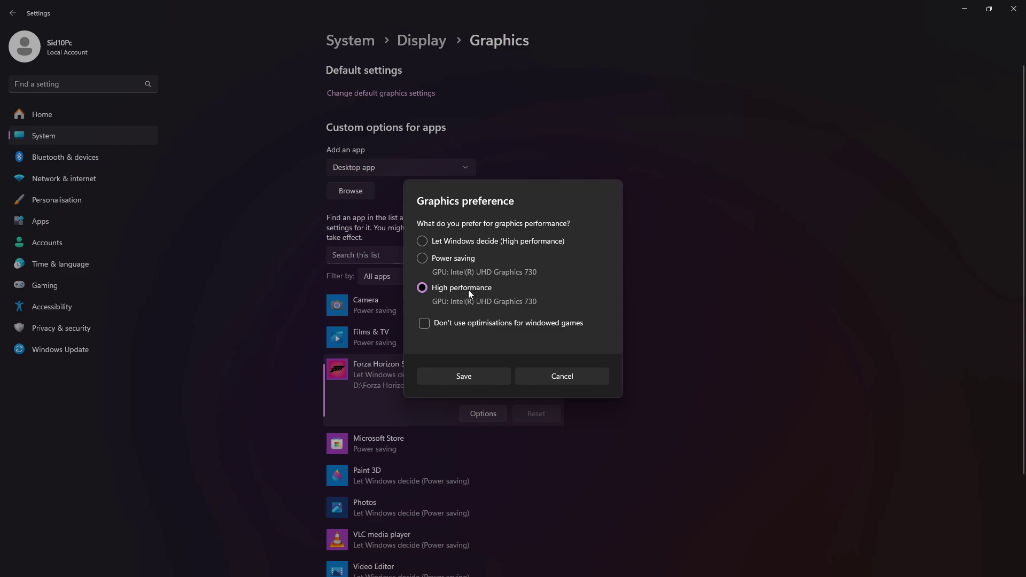
click(461, 376)
click(404, 475)
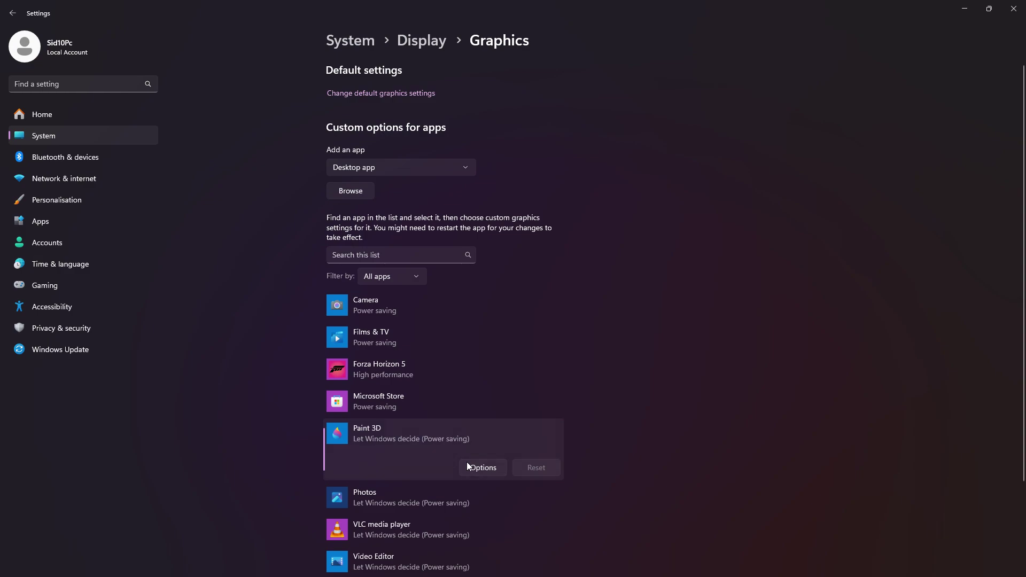
click(469, 467)
click(437, 258)
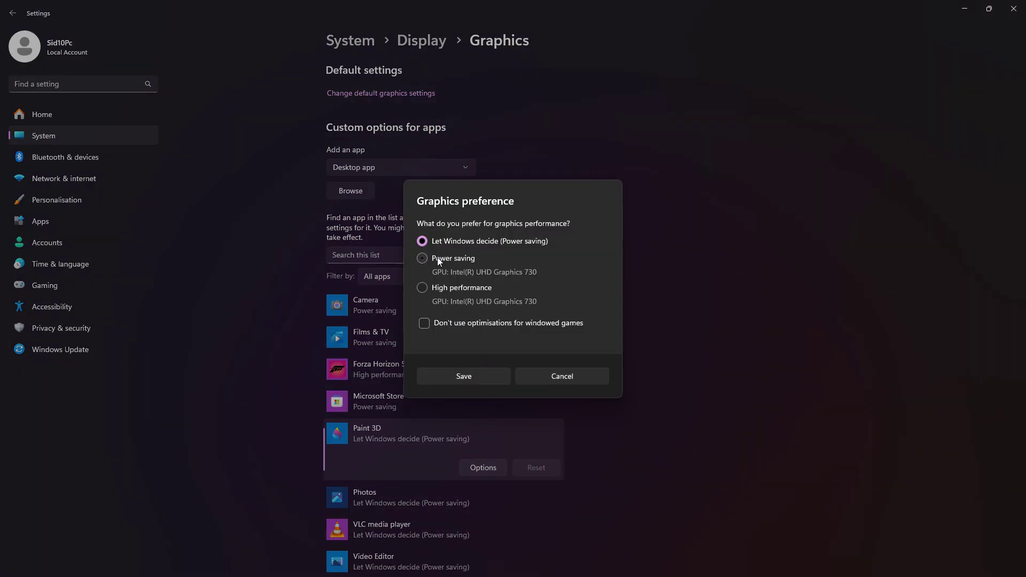
click(462, 377)
click(399, 486)
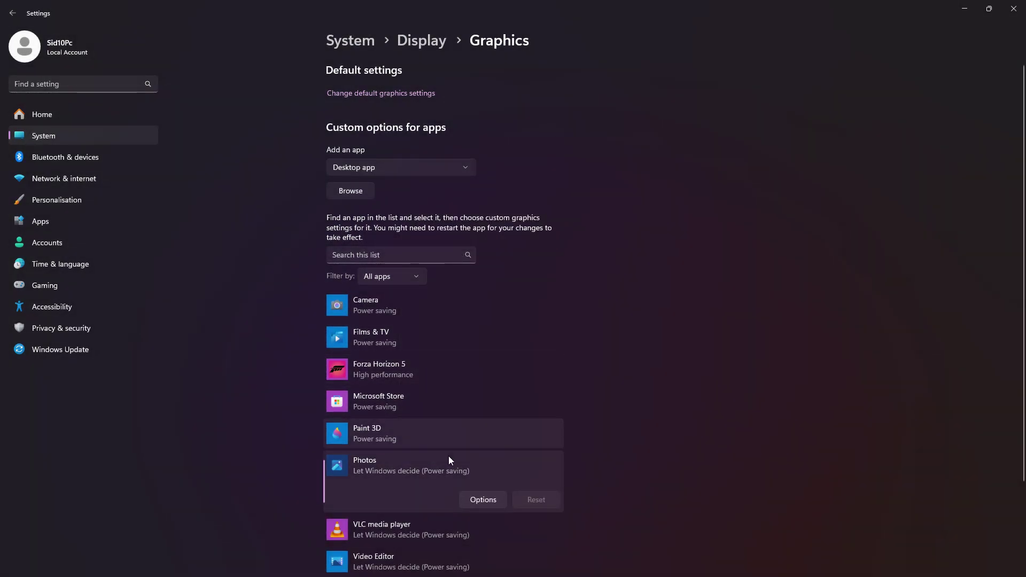
click(475, 500)
click(457, 380)
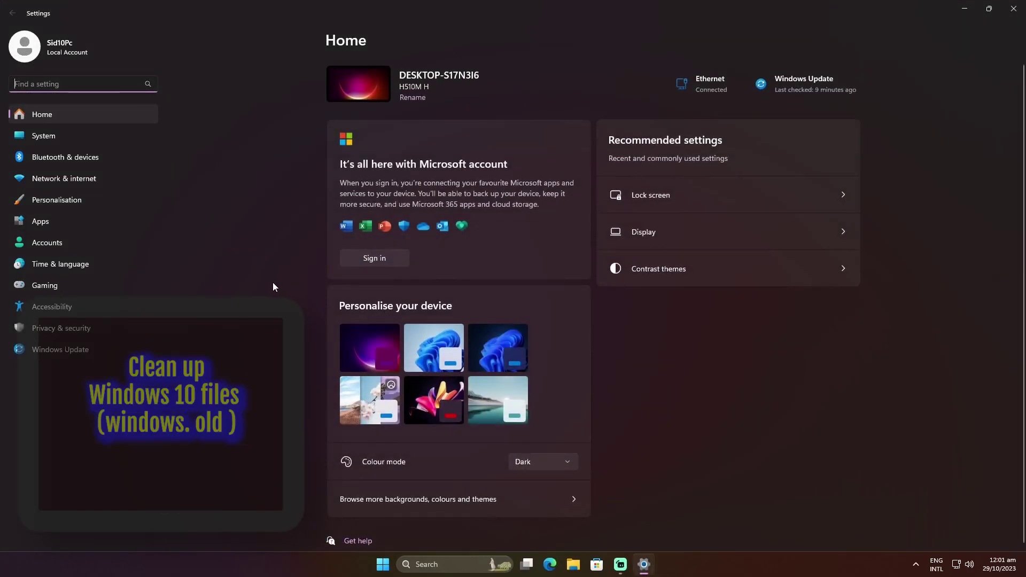
Step: Delete the 20.5 GB of Previous Windows installation(s) from Storage cleanup recommendations
click(44, 137)
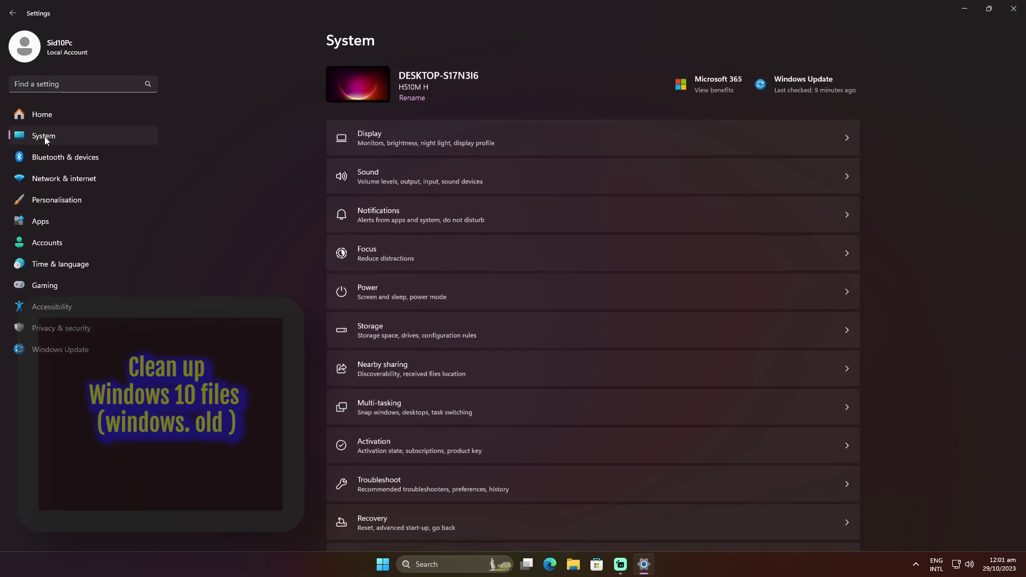
click(376, 338)
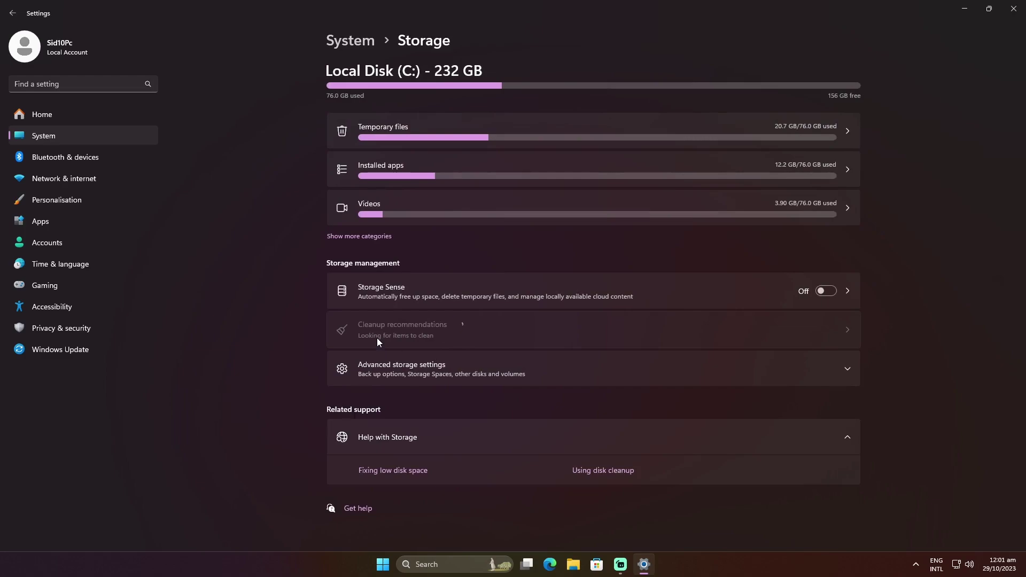
click(477, 337)
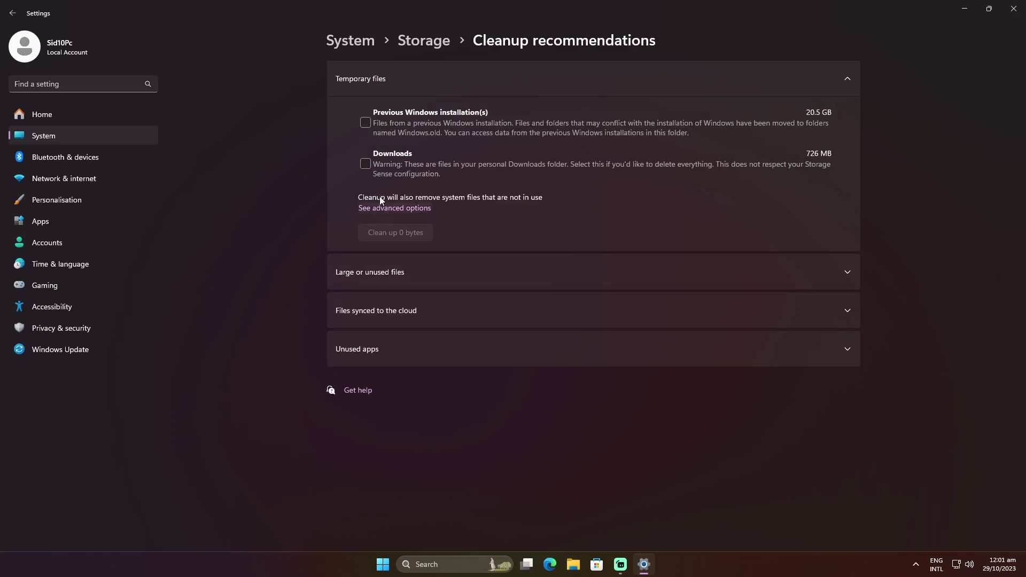
click(365, 126)
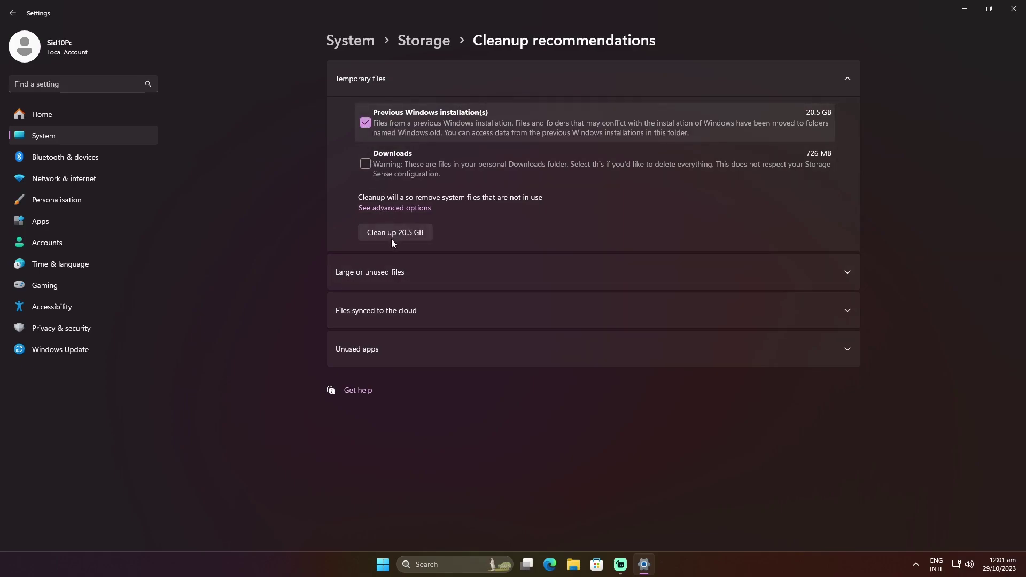
click(380, 240)
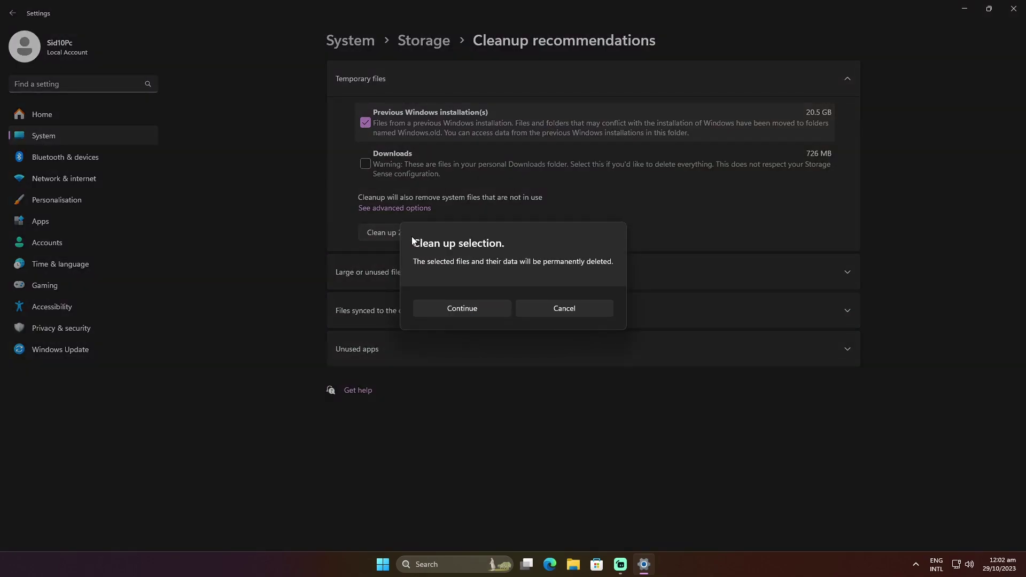
click(463, 312)
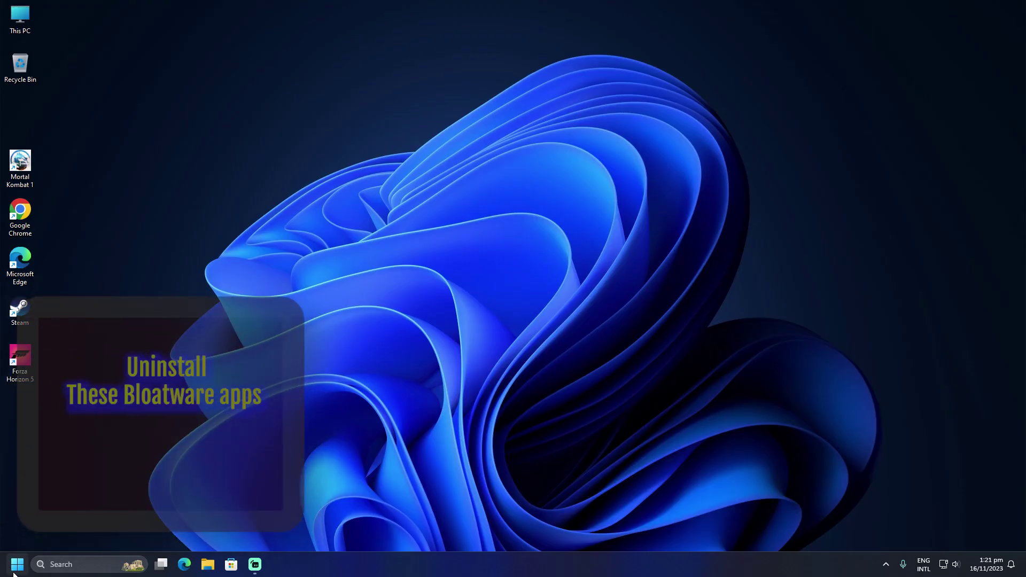
Step: Uninstall 3D Viewer and Clock from the Start menu's All apps list
click(16, 564)
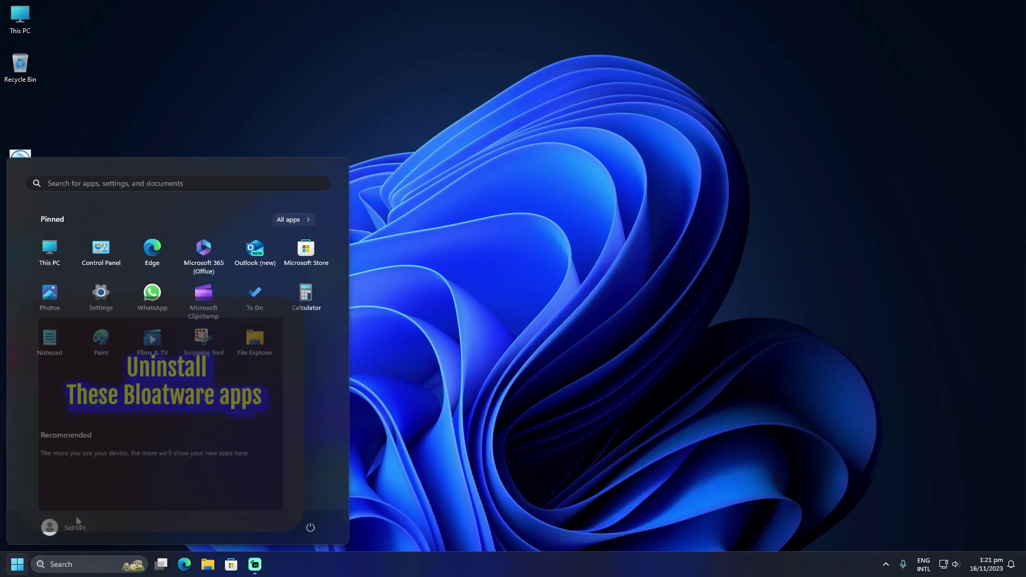
click(293, 223)
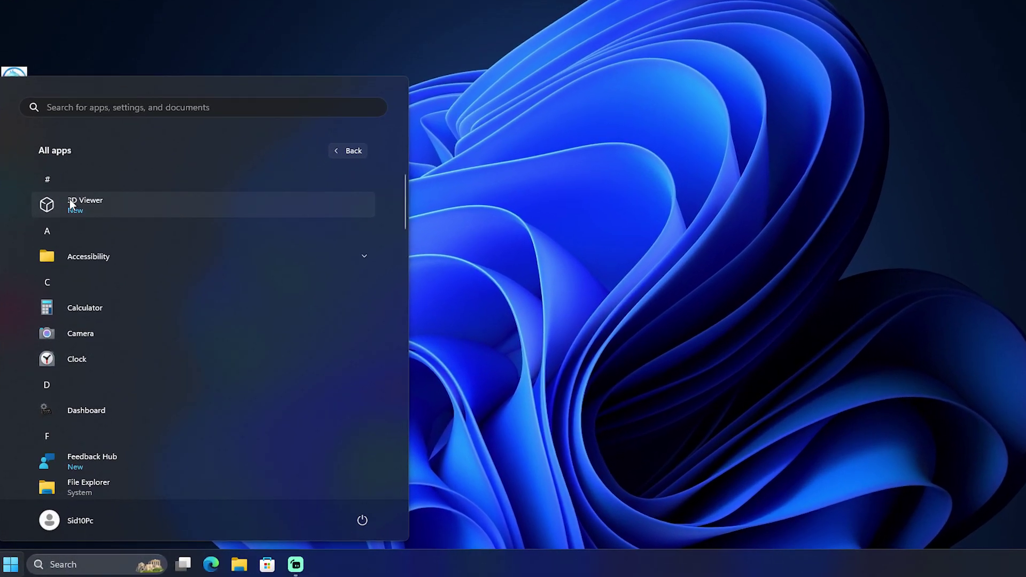
right_click(70, 209)
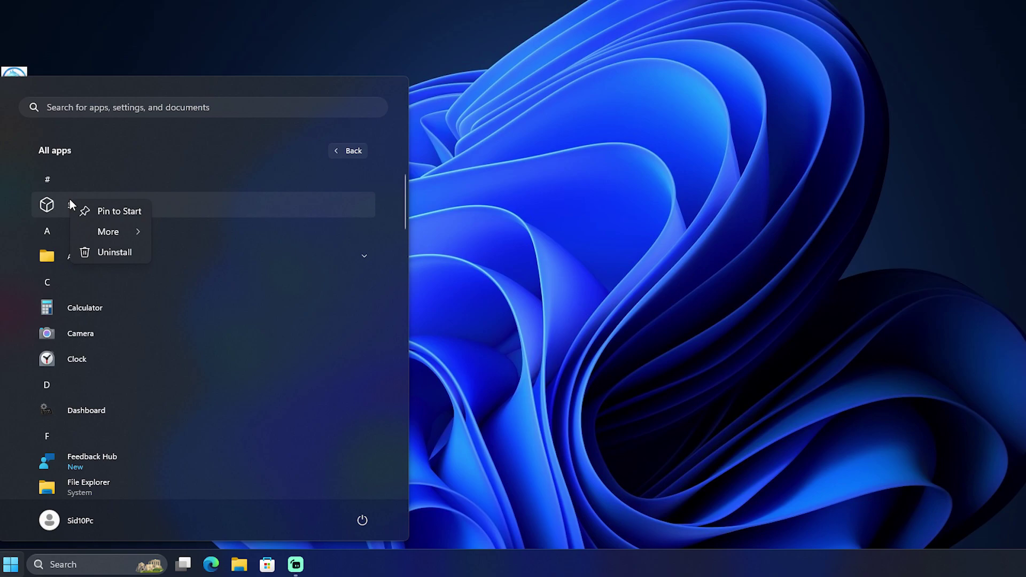
click(88, 258)
click(280, 165)
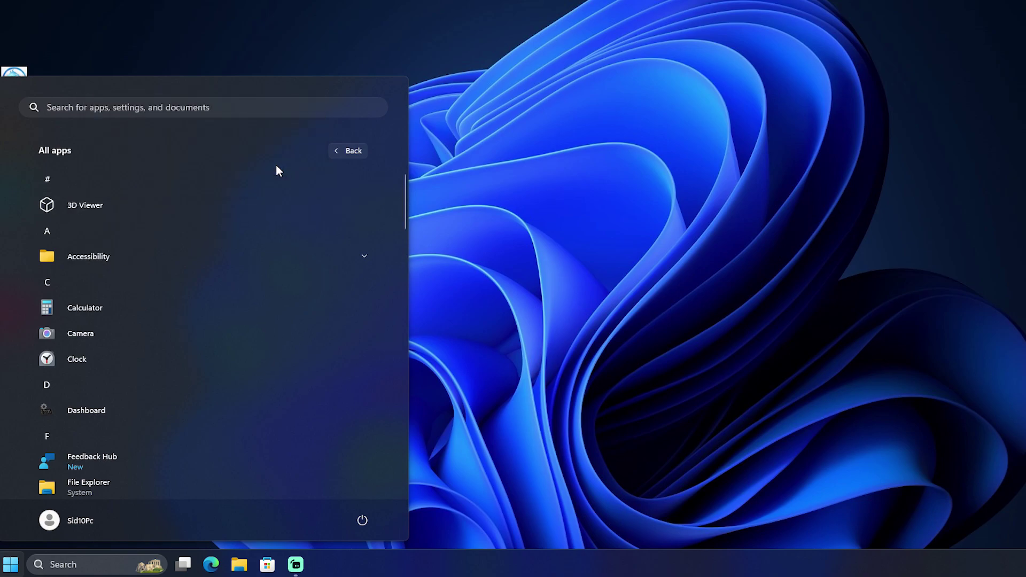
right_click(88, 306)
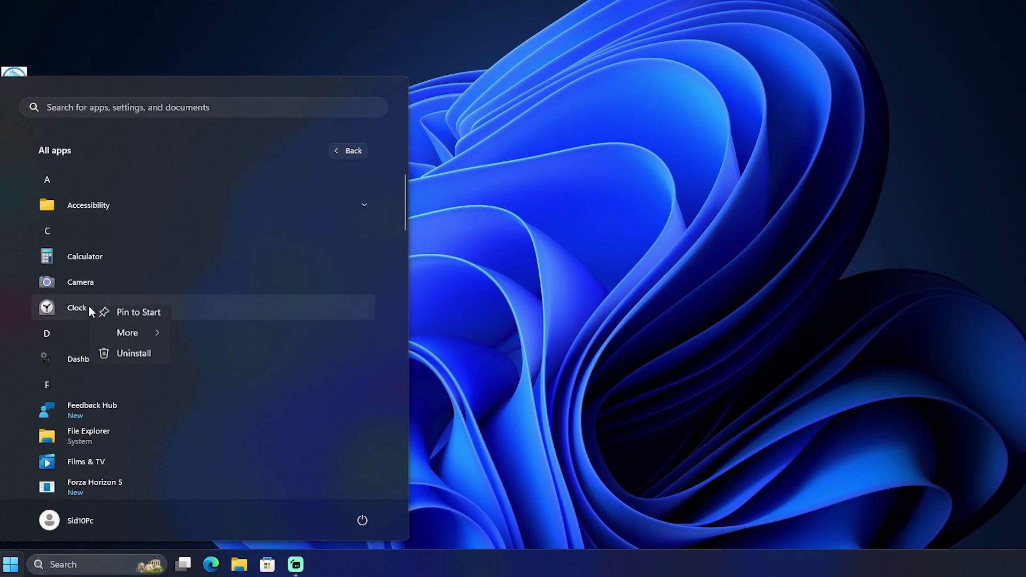
click(140, 362)
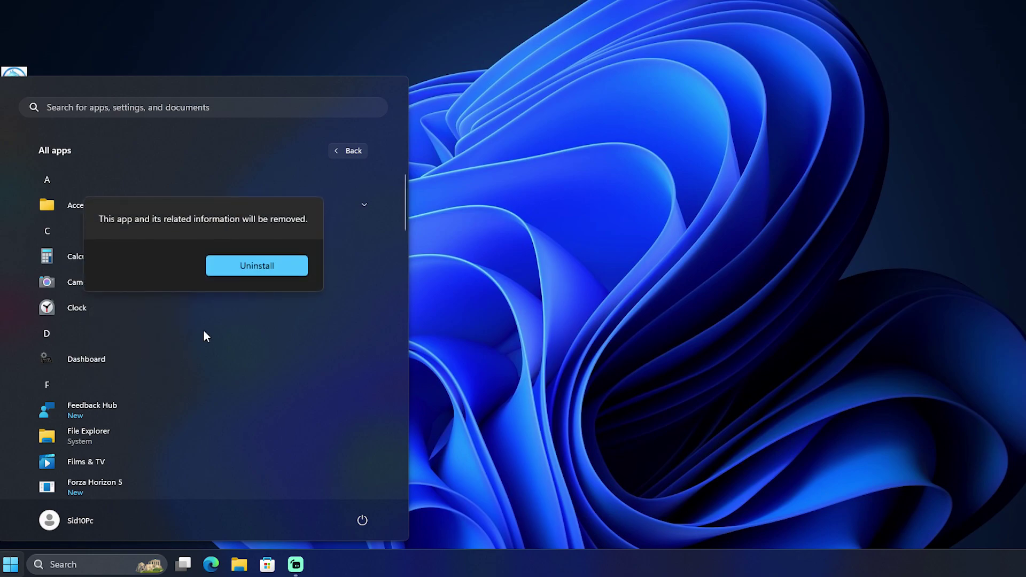
click(270, 270)
Step: Uninstall Feedback Hub and Maps from All apps
scroll(75, 335, down, 2)
right_click(137, 280)
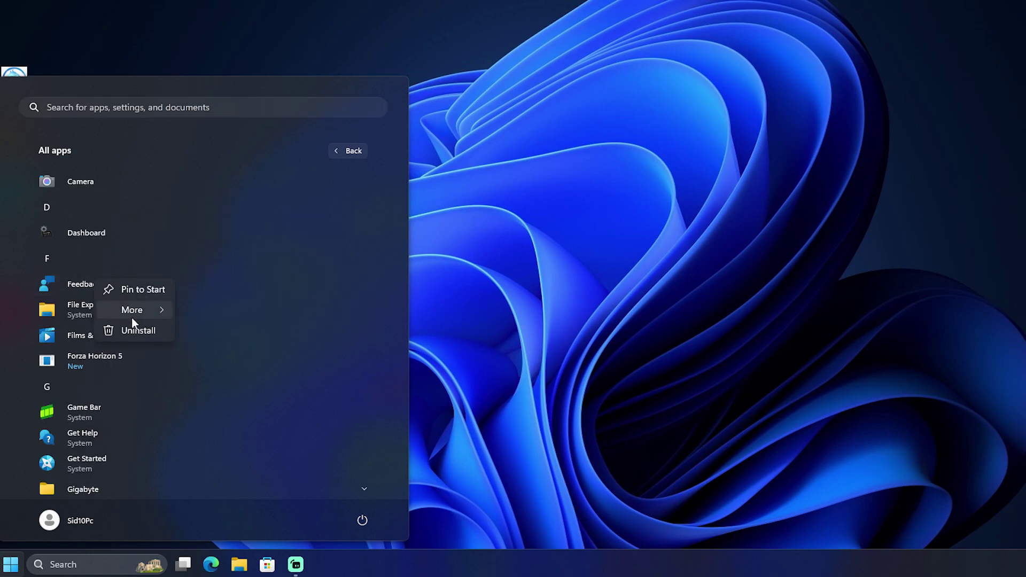
key(Escape)
click(267, 241)
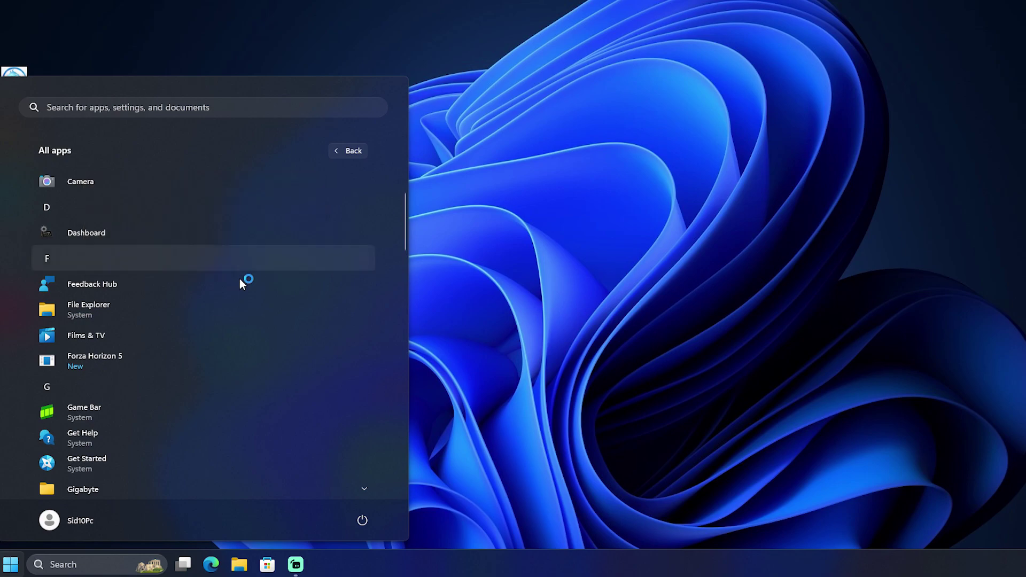
scroll(83, 387, down, 4)
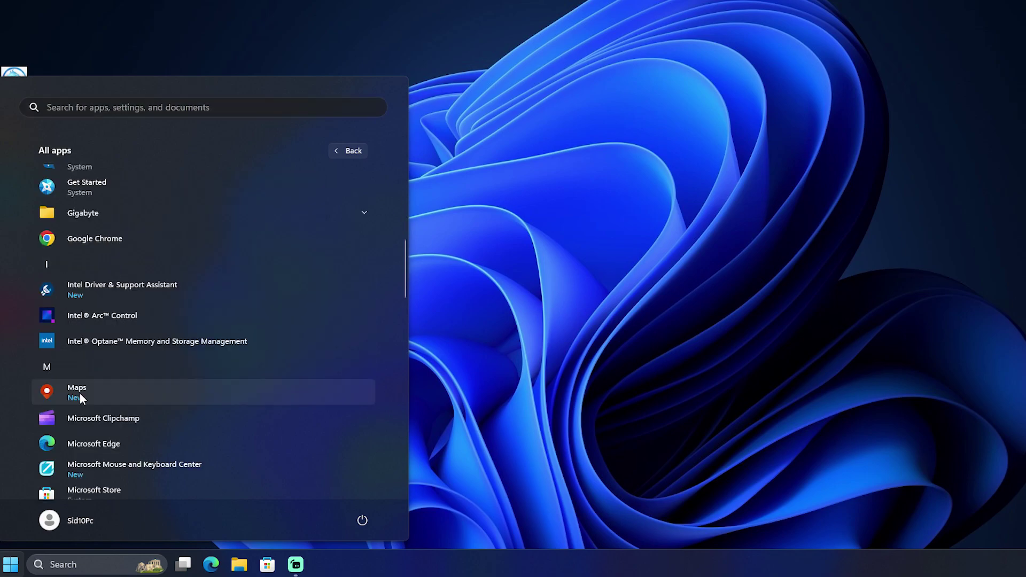
right_click(79, 394)
mouse_move(123, 426)
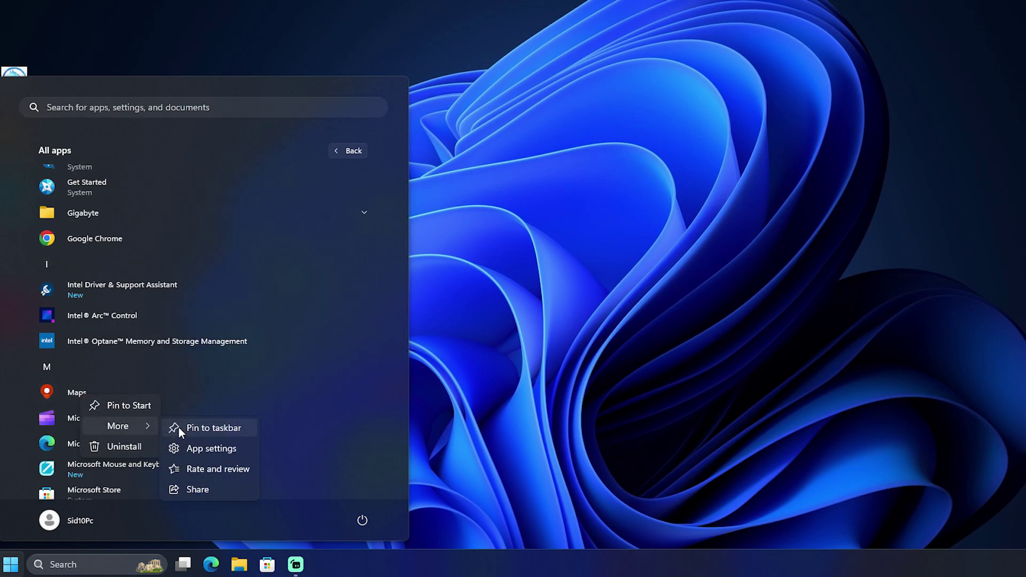
click(131, 446)
click(271, 347)
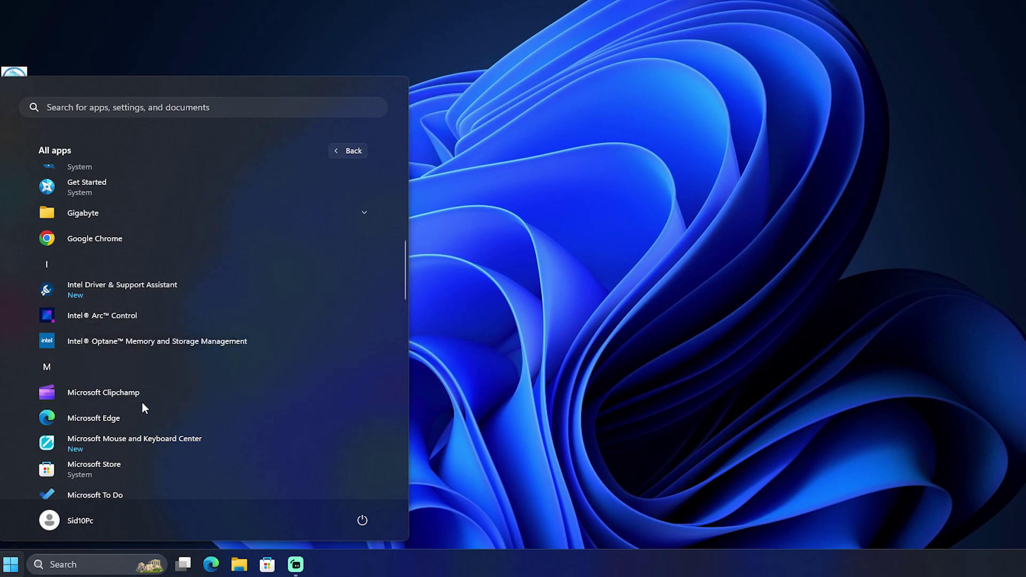
Step: Uninstall Mixed Reality Portal and OneDrive from All apps
scroll(126, 409, down, 3)
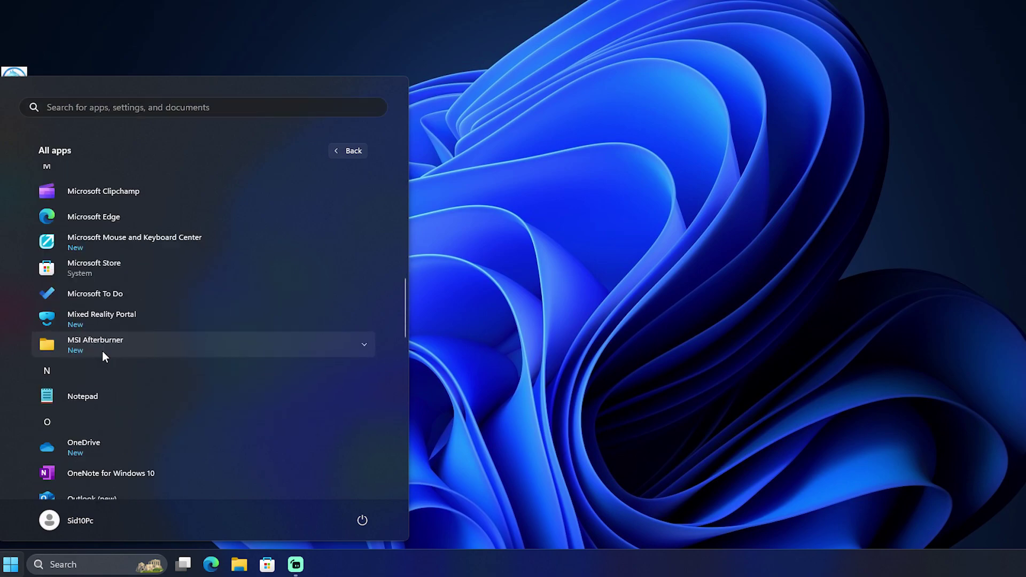
right_click(112, 324)
click(146, 377)
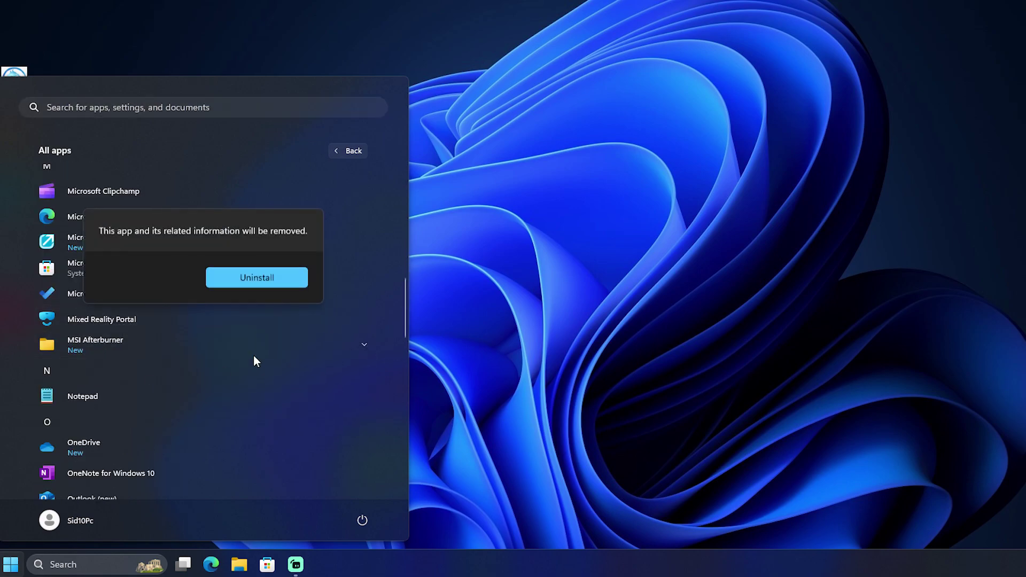
click(273, 278)
scroll(112, 403, down, 2)
right_click(72, 328)
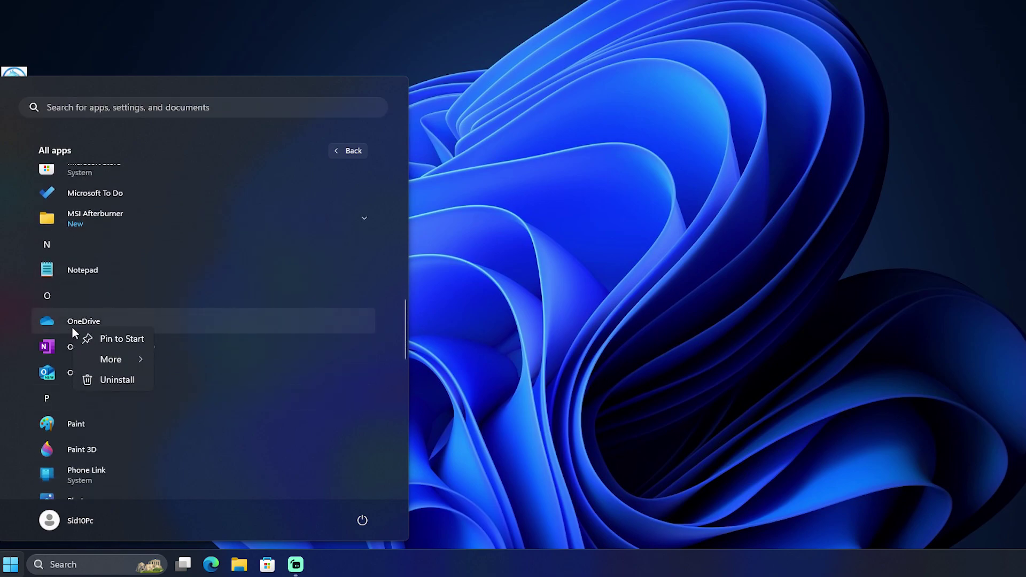
click(109, 379)
click(245, 283)
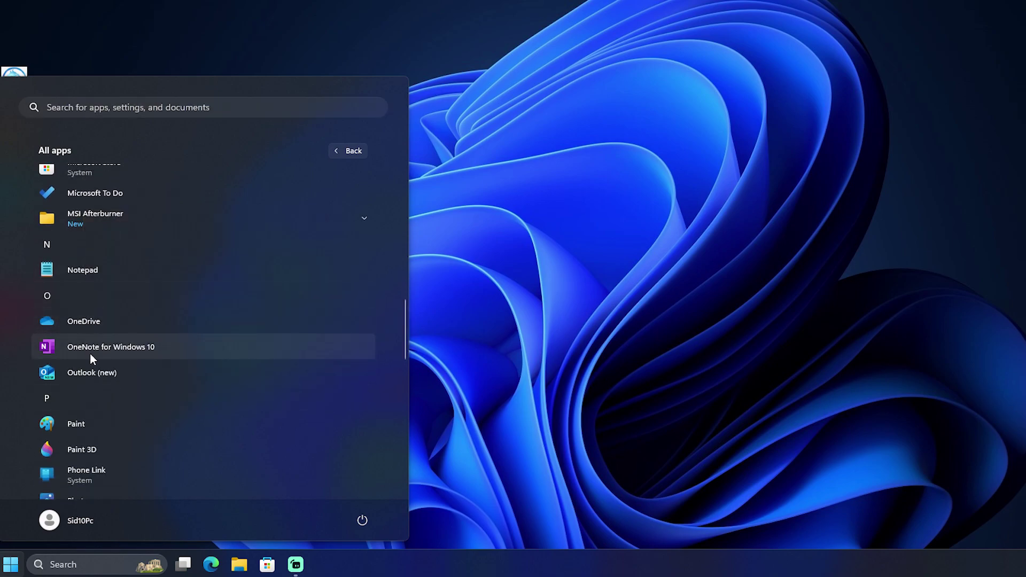
scroll(100, 354, down, 1)
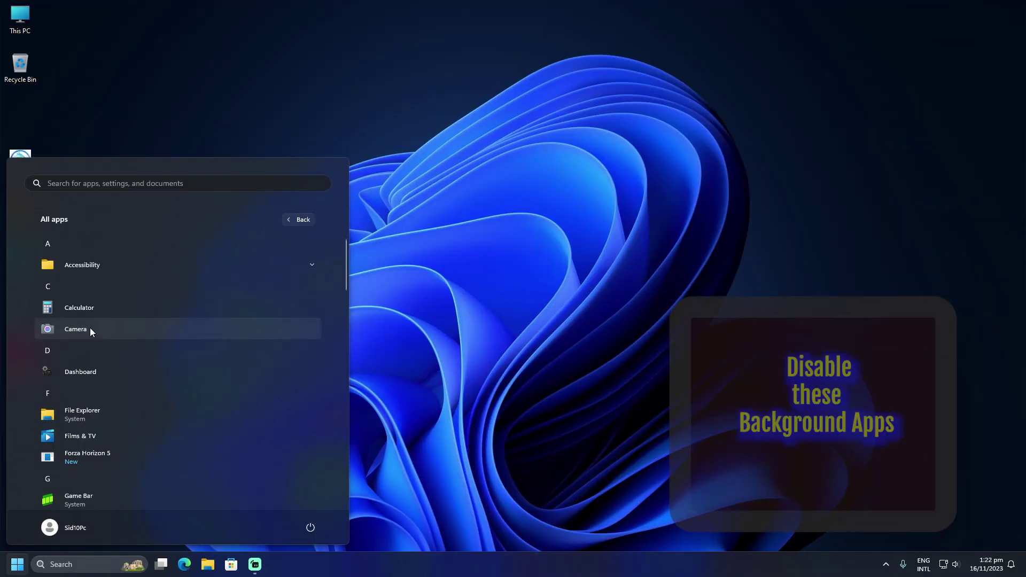
Step: Set Calculator's 'Let this app run in background' option to Never
right_click(80, 309)
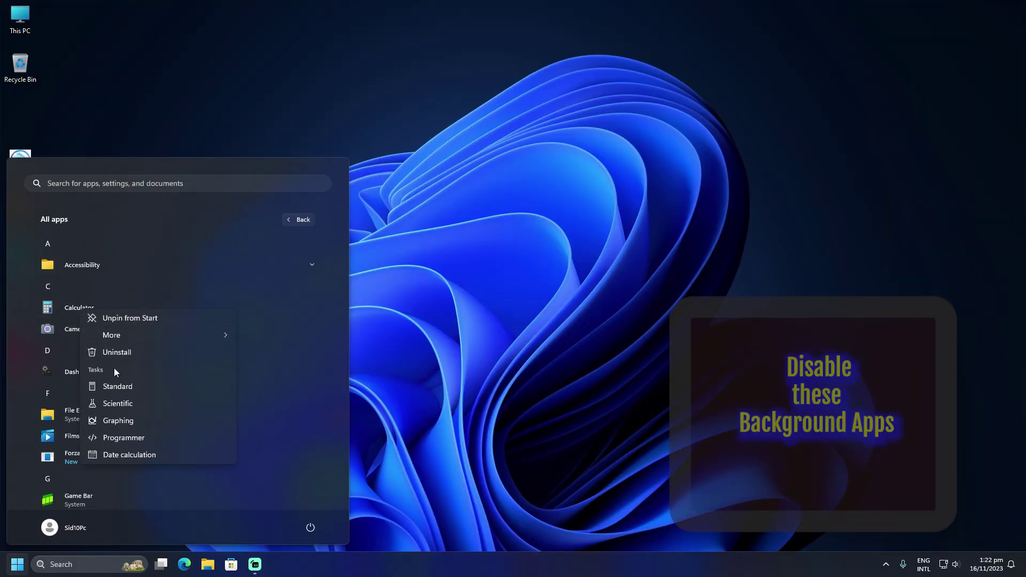
mouse_move(129, 336)
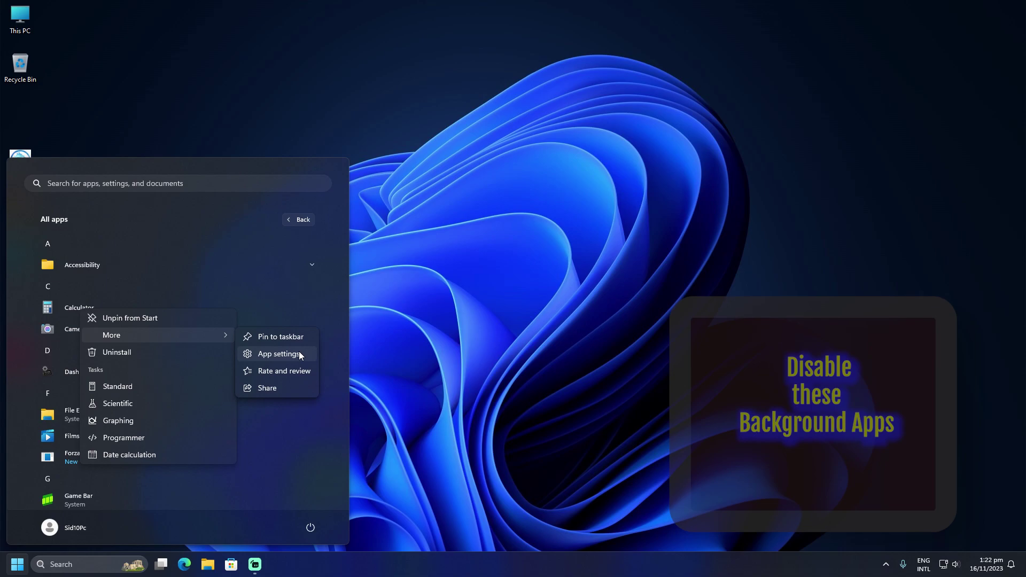
click(300, 354)
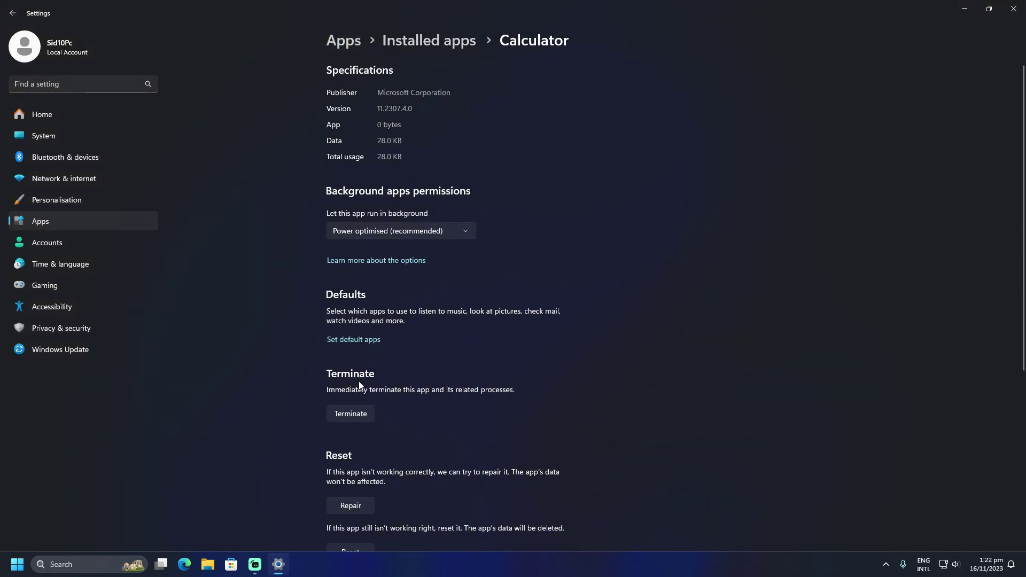
click(391, 236)
click(349, 249)
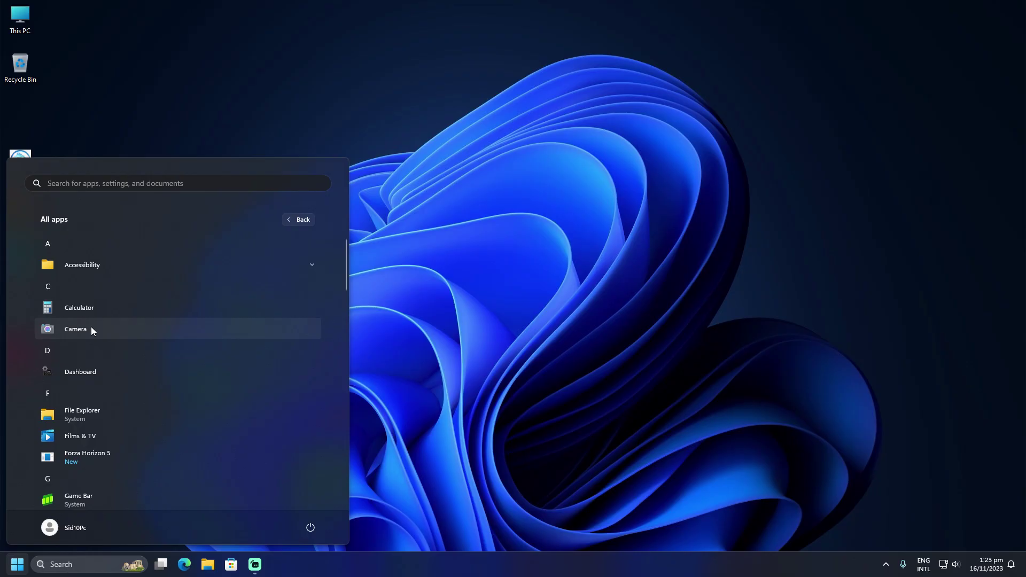
Step: Set Camera's background running permission to Never
right_click(92, 327)
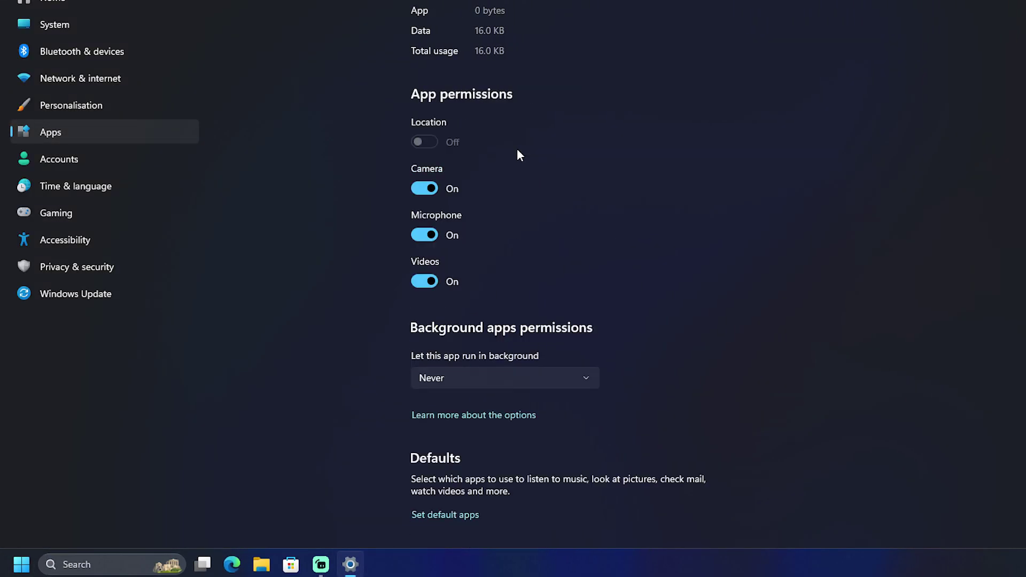
click(475, 372)
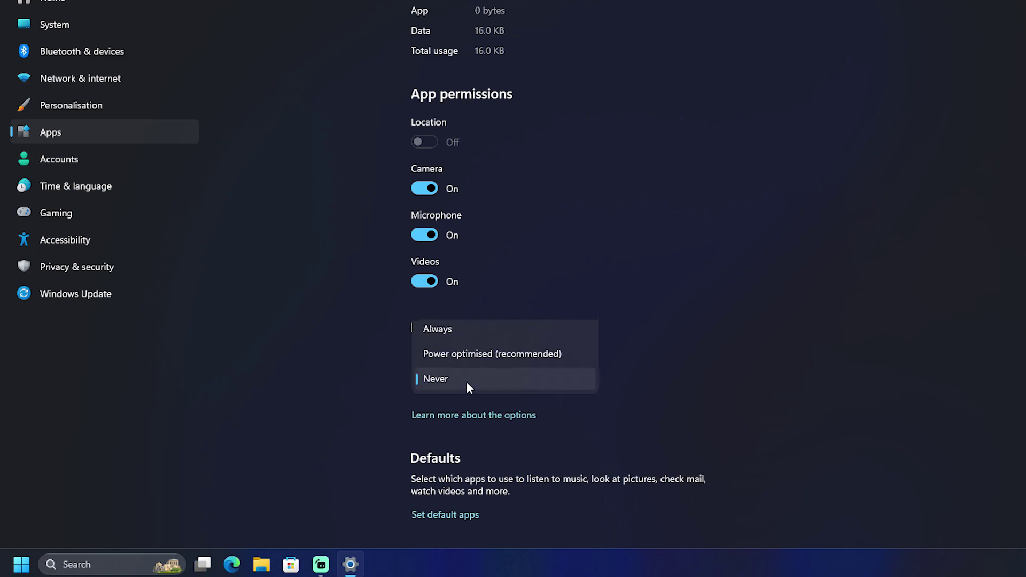
click(467, 380)
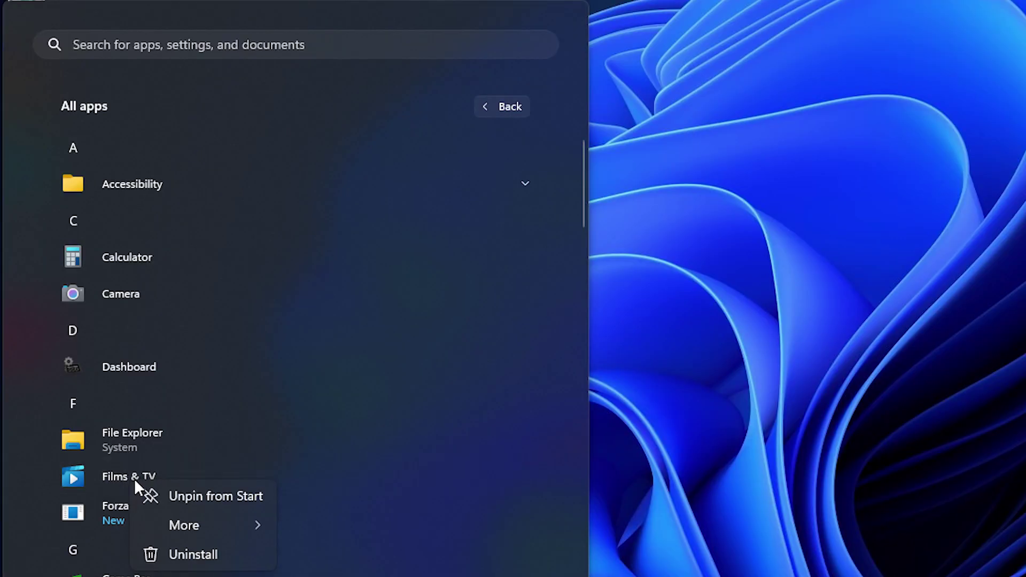
Step: Set Films & TV's background app permission to Never
mouse_move(184, 524)
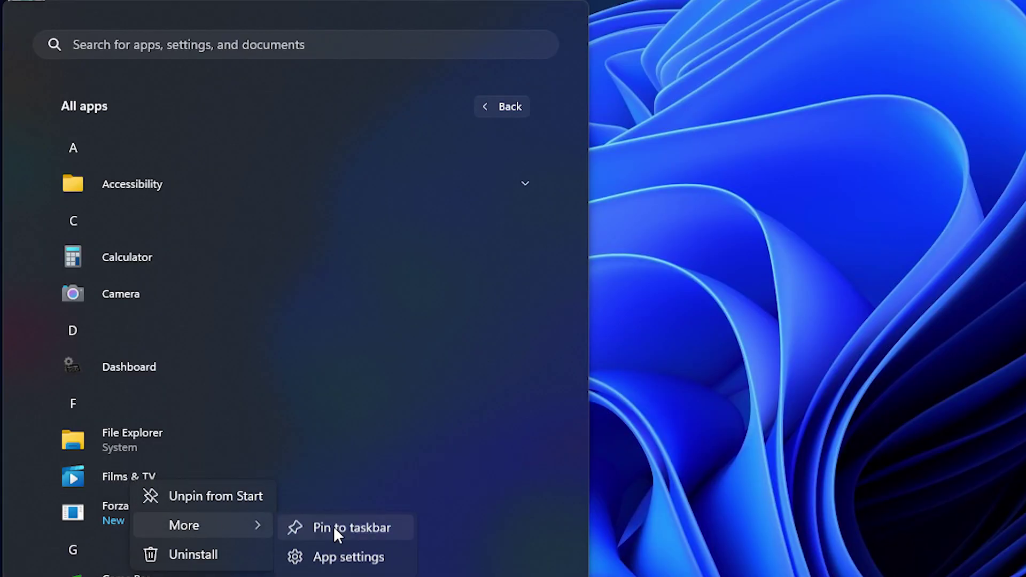
click(343, 554)
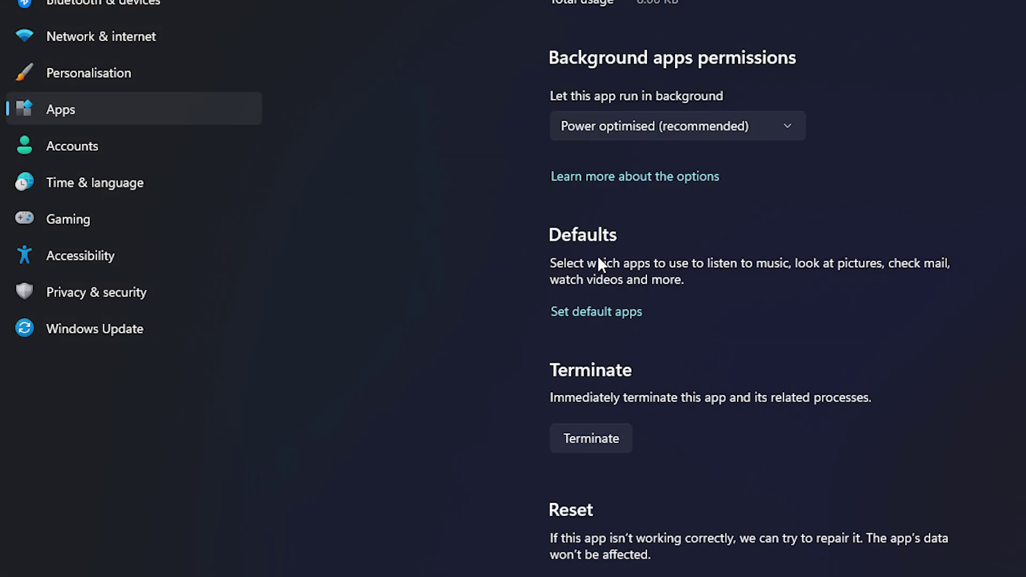
click(661, 125)
click(614, 164)
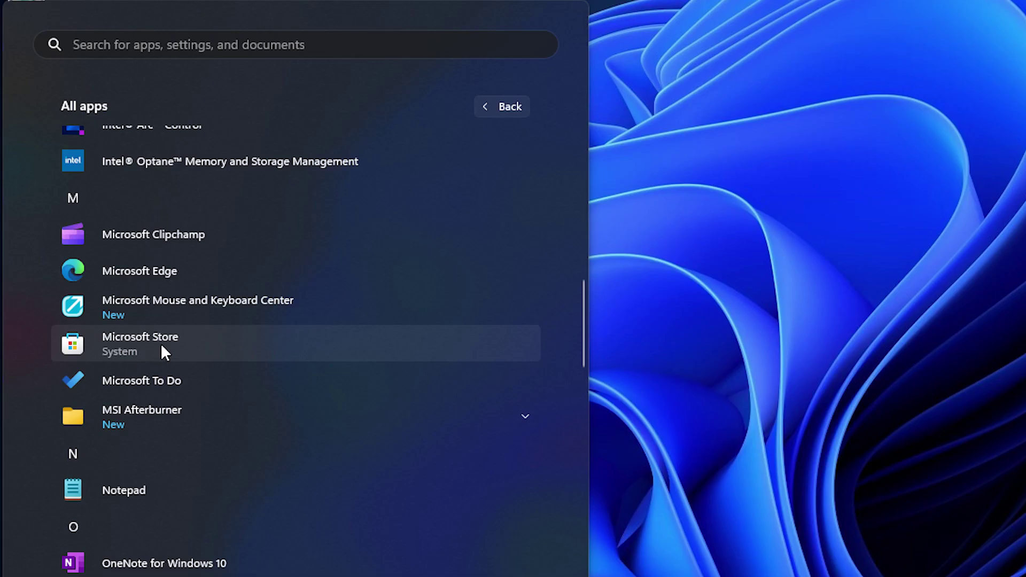
Step: Set Microsoft Store's background app permission to Never from its app settings
right_click(160, 349)
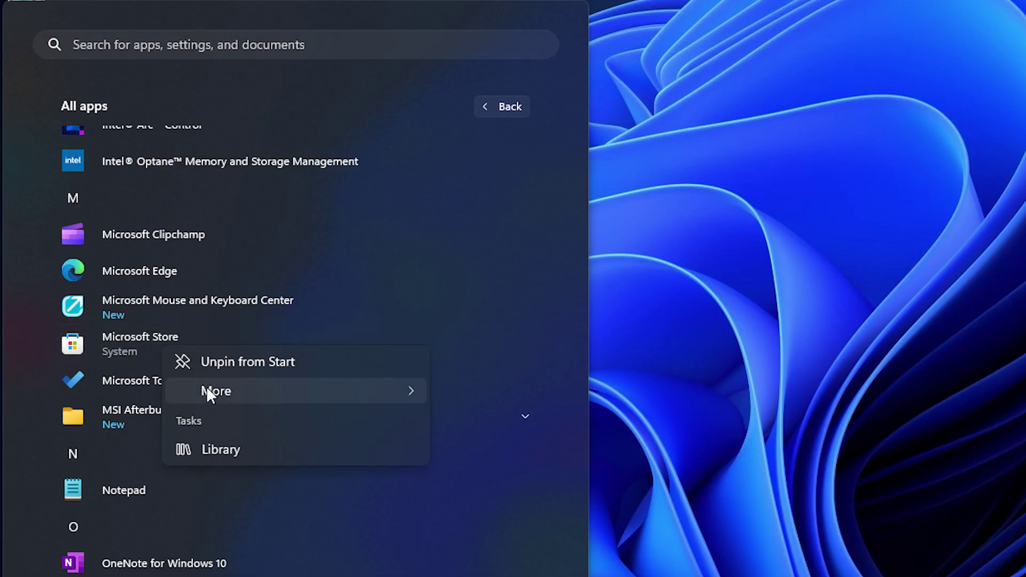
mouse_move(212, 392)
click(481, 421)
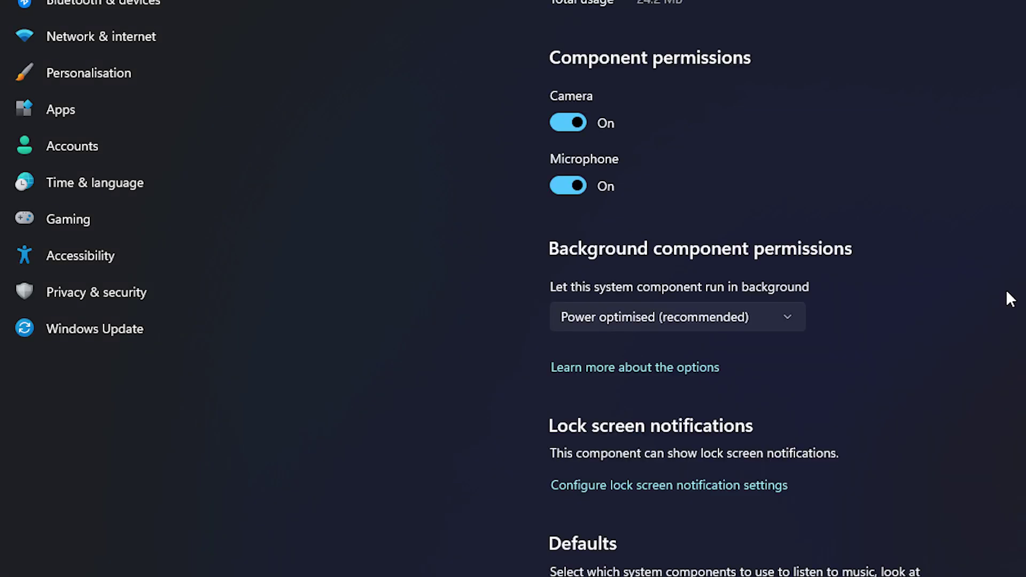
click(688, 317)
click(589, 352)
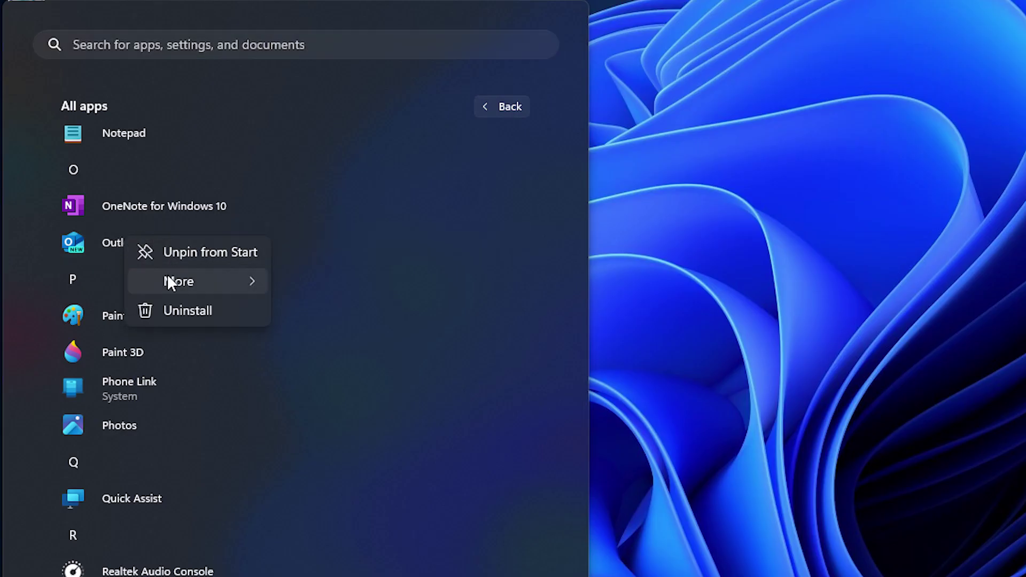
Step: Bring up Outlook's background running options in its app settings
mouse_move(169, 279)
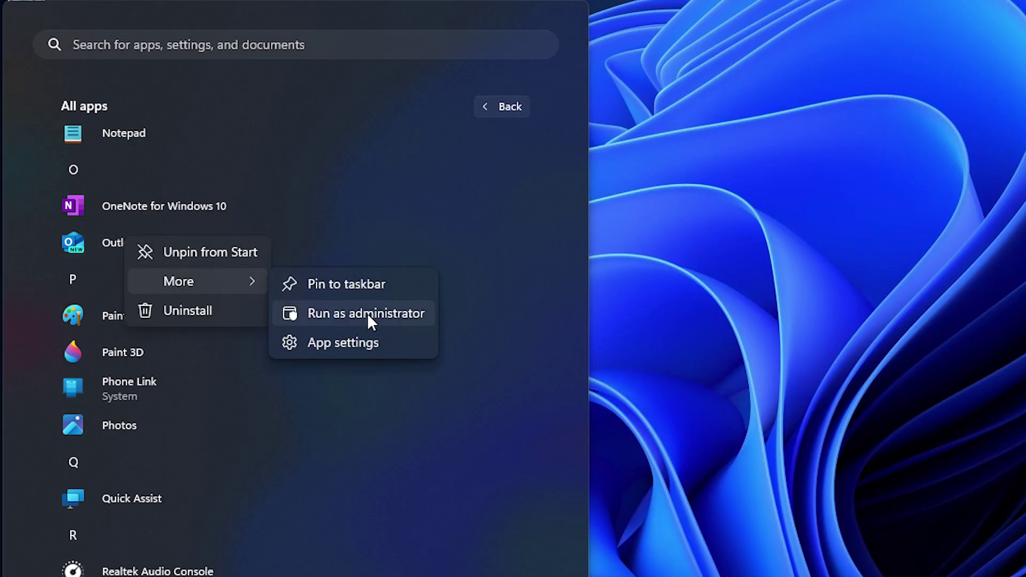
click(355, 343)
click(640, 129)
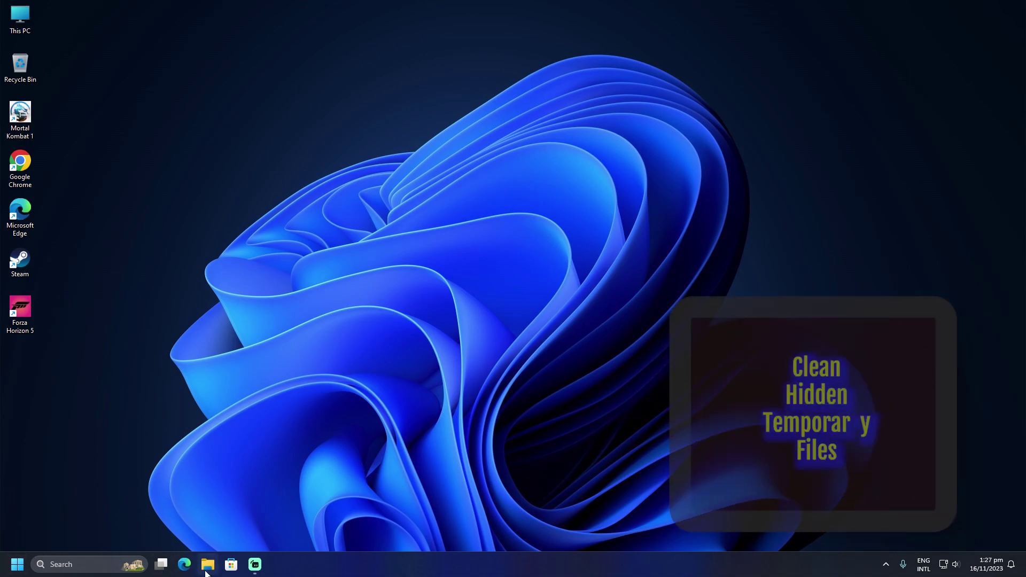
Step: Browse File Explorer to the user's profile folder under C:\Users
click(207, 566)
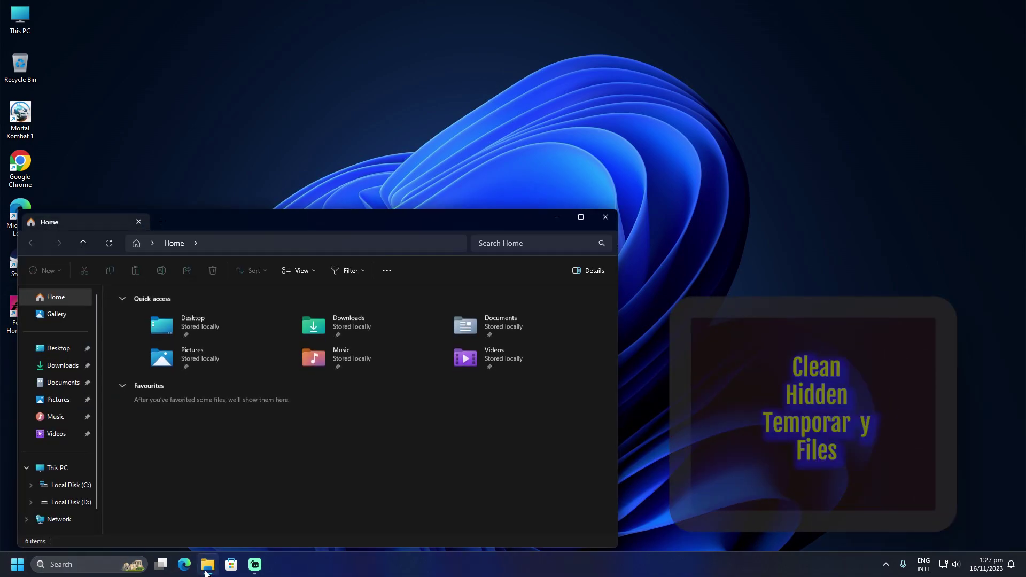
click(77, 486)
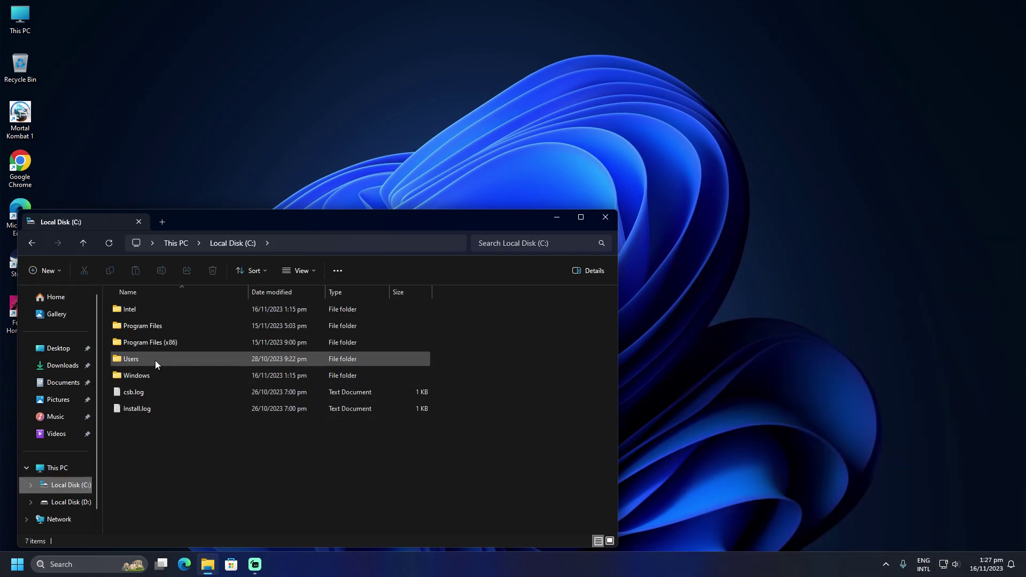
click(132, 363)
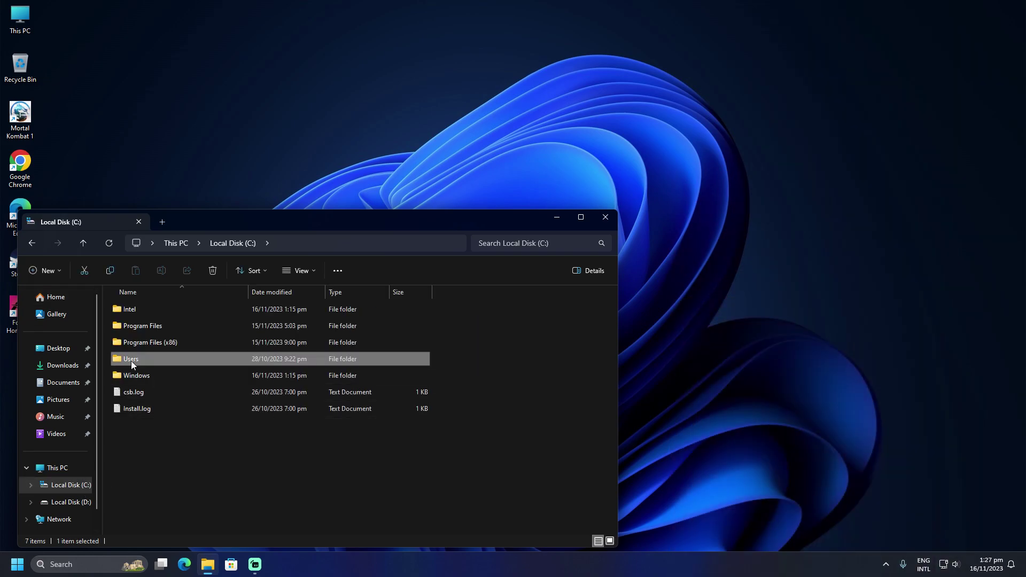
right_click(132, 363)
click(169, 210)
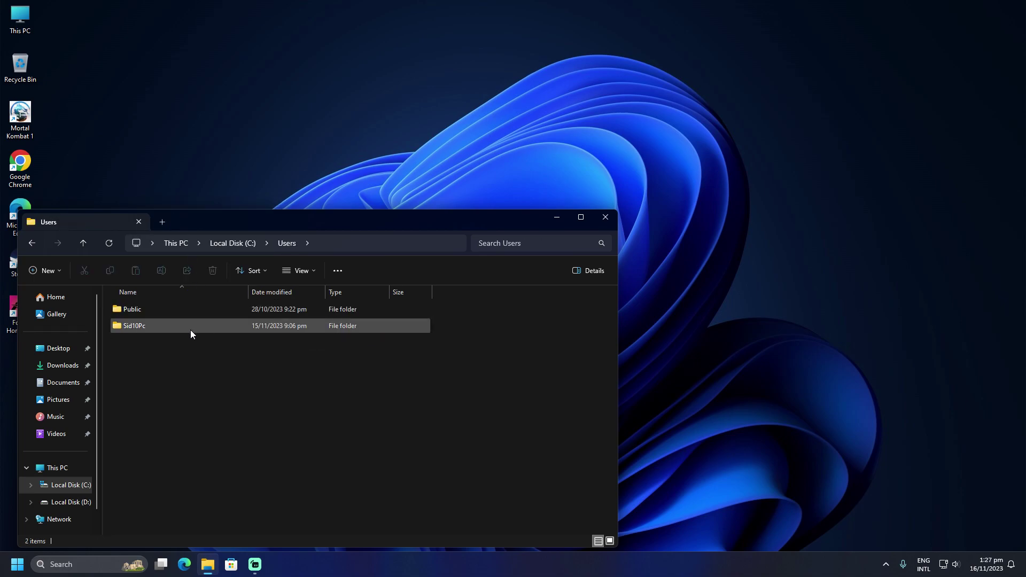
double_click(138, 328)
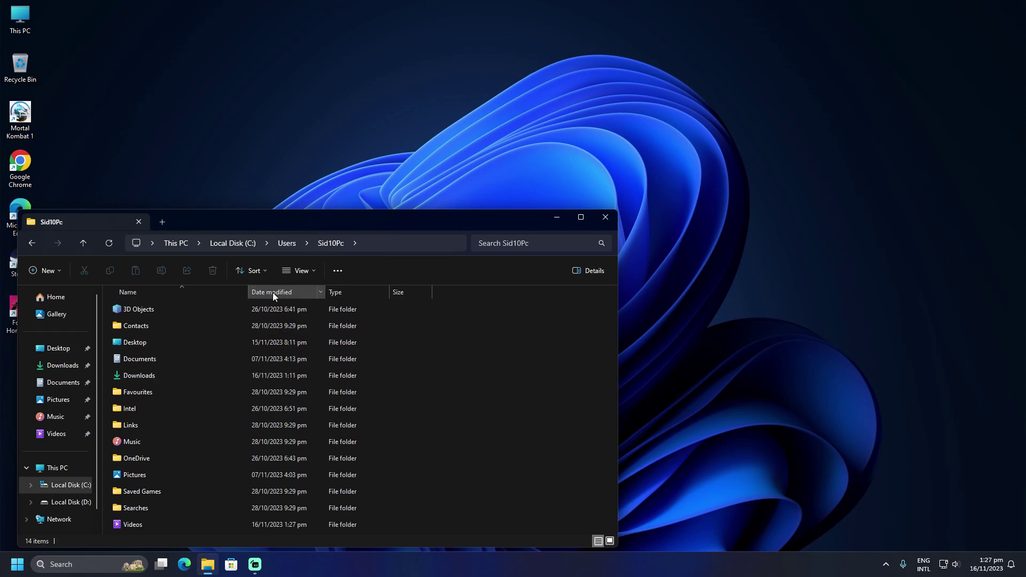
Step: Turn on Show > Hidden items so the AppData folder appears
click(314, 271)
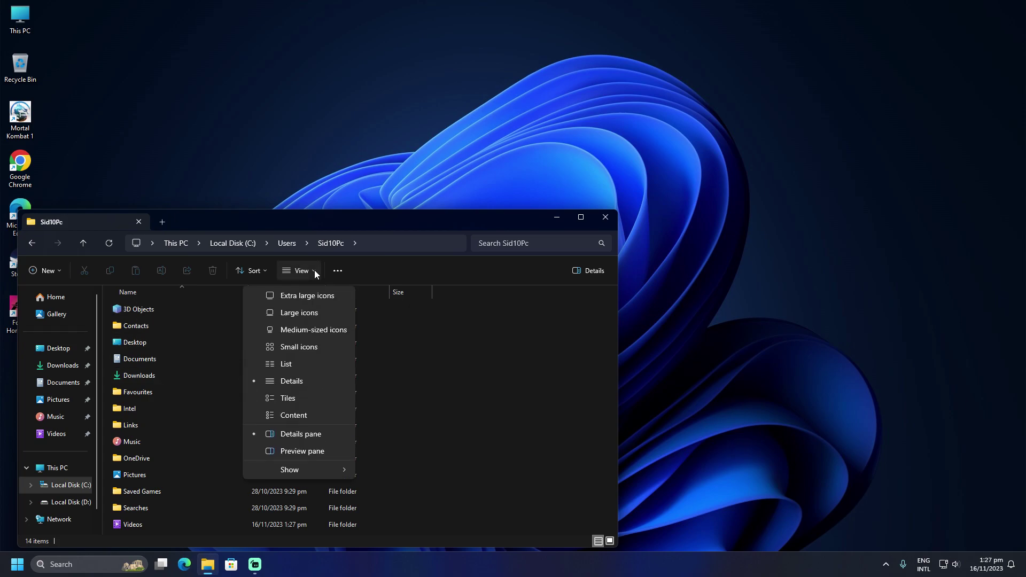
mouse_move(283, 463)
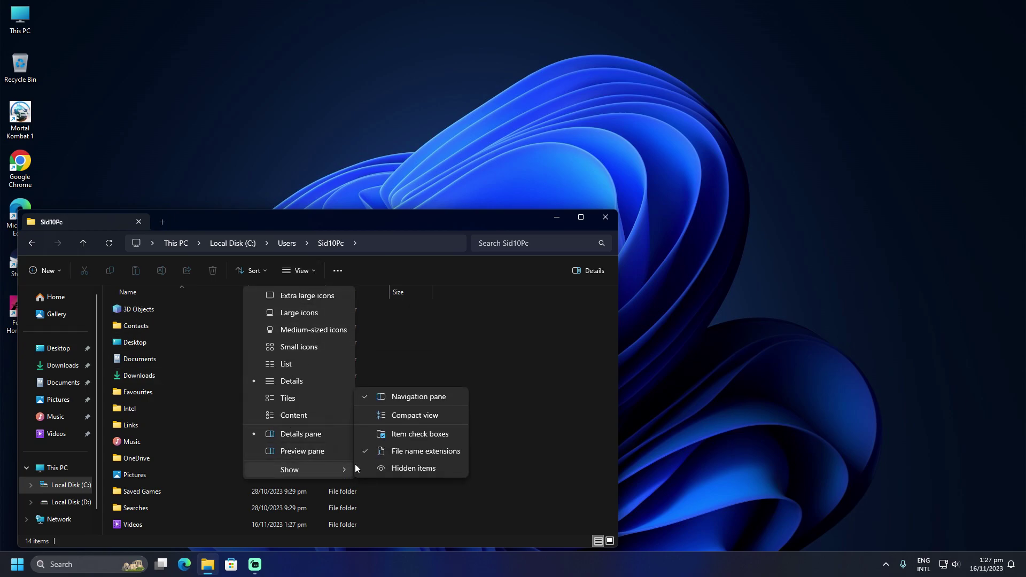
click(398, 467)
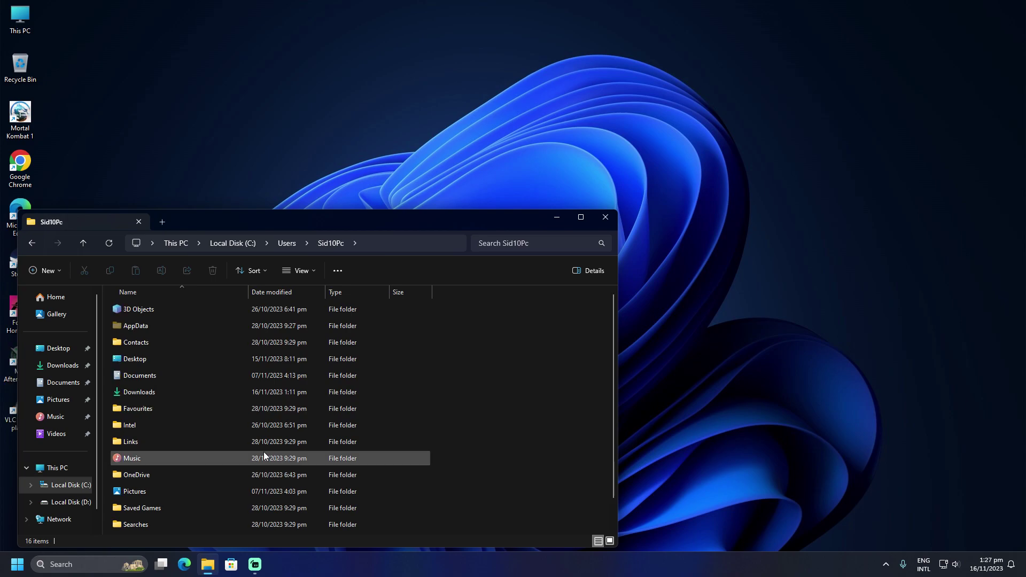
Step: Go to the AppData\Local\Temp folder
double_click(142, 328)
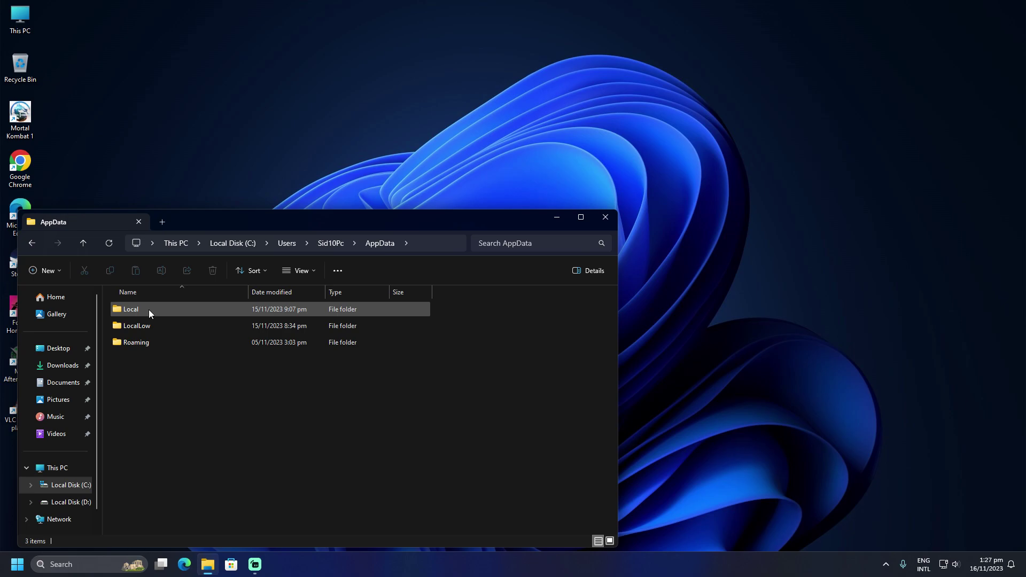
double_click(148, 309)
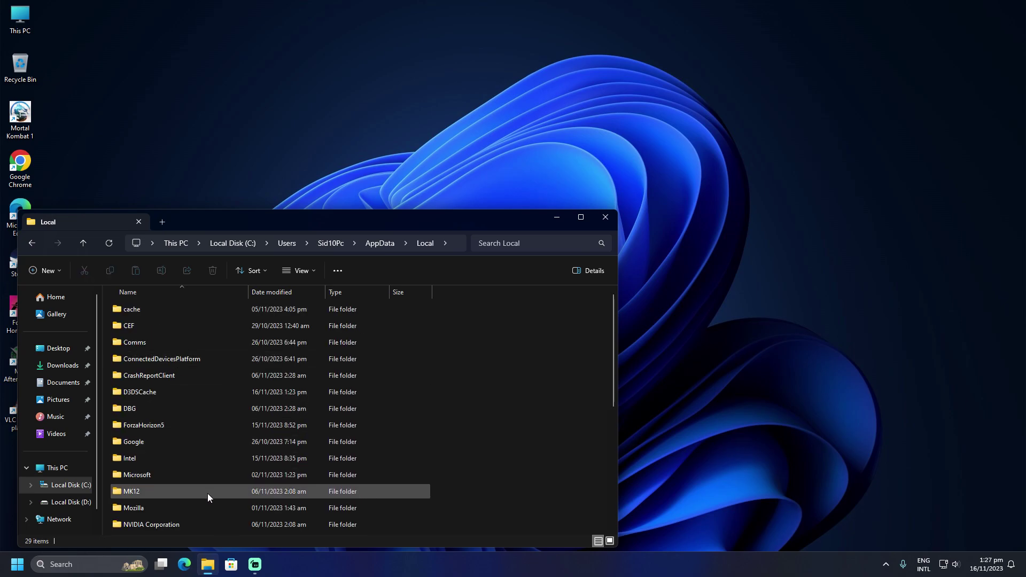
scroll(207, 493, down, 5)
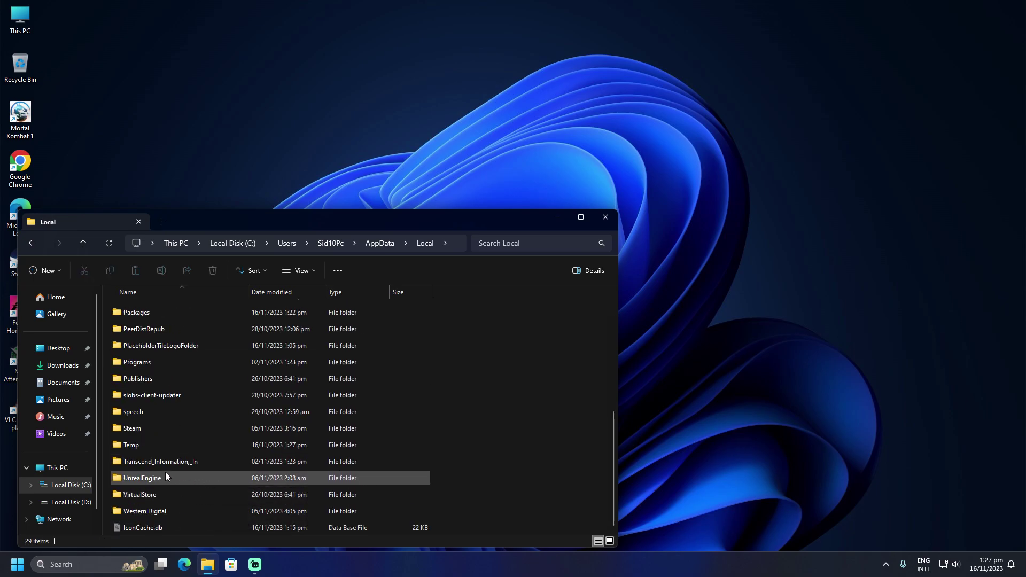
double_click(139, 451)
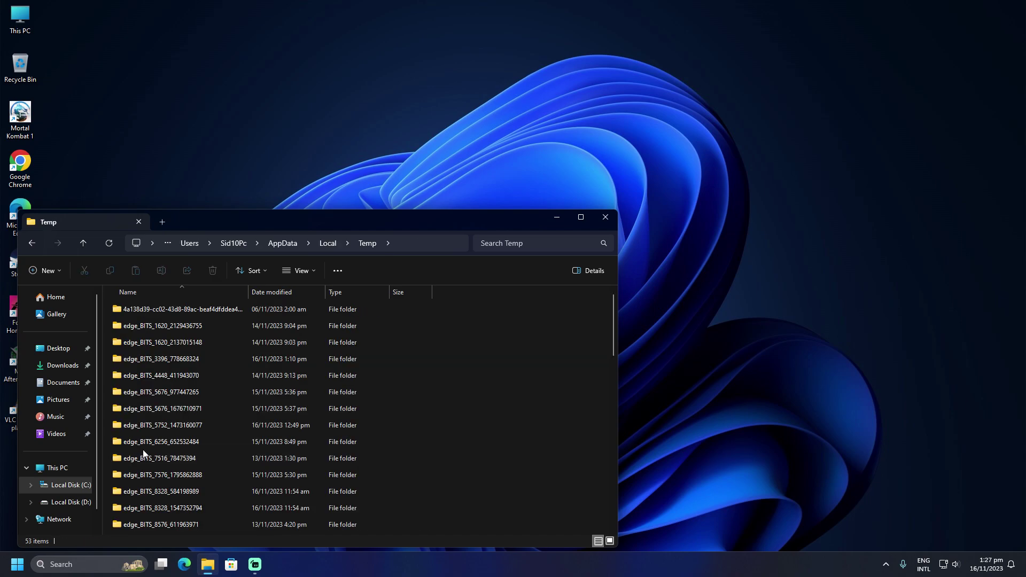
Step: Permanently delete all 53 Temp items, skipping the WinSAT folder and in-use files, then close Explorer
key(ctrl+a)
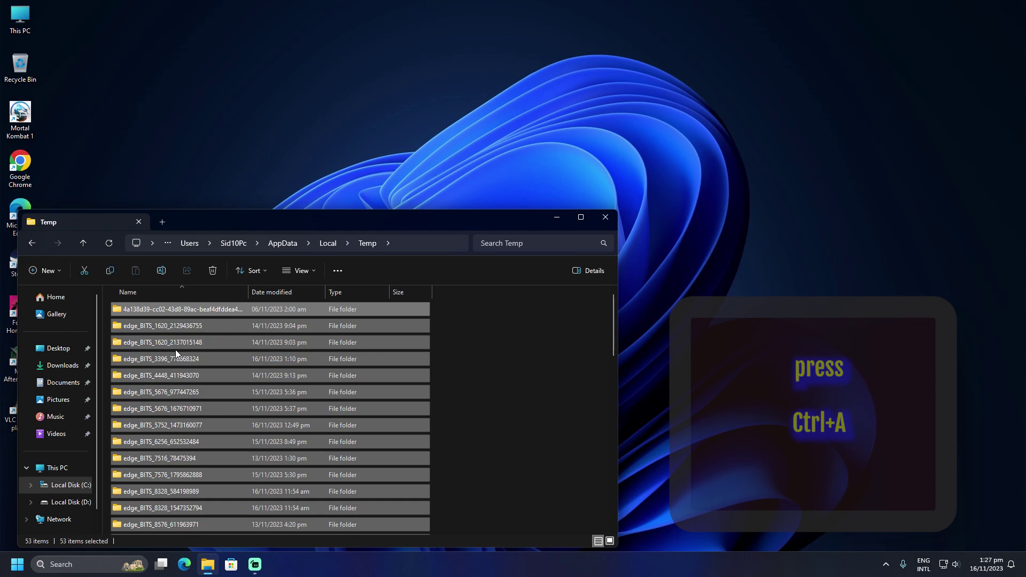
scroll(204, 428, down, 10)
scroll(204, 428, down, 5)
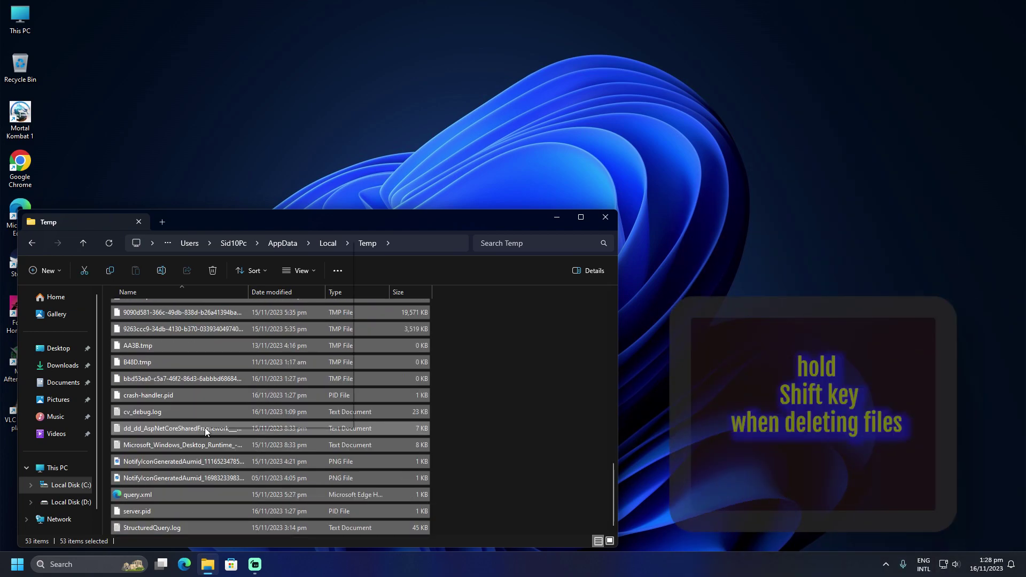
right_click(204, 428)
shift+click(254, 396)
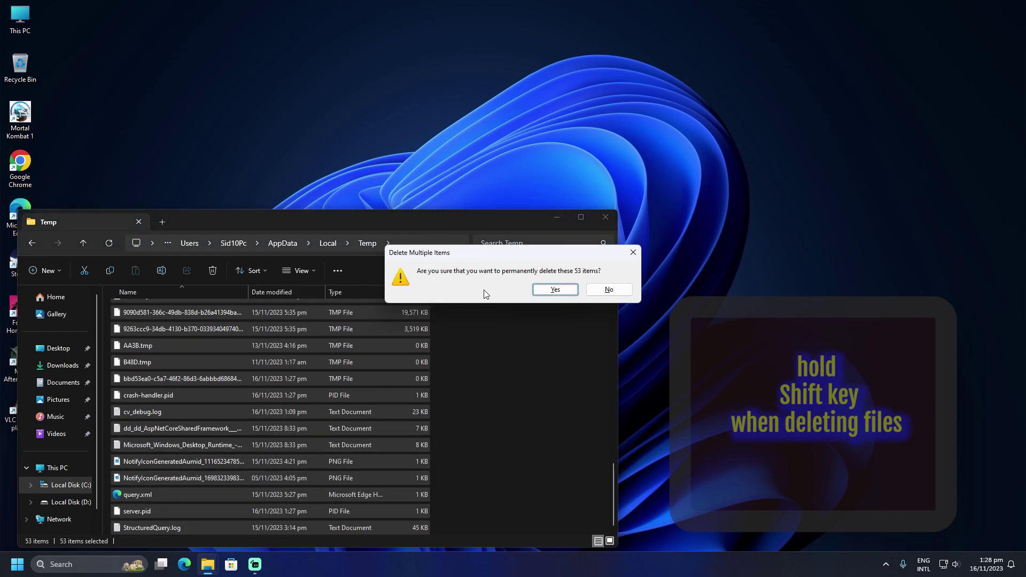
click(560, 288)
click(275, 230)
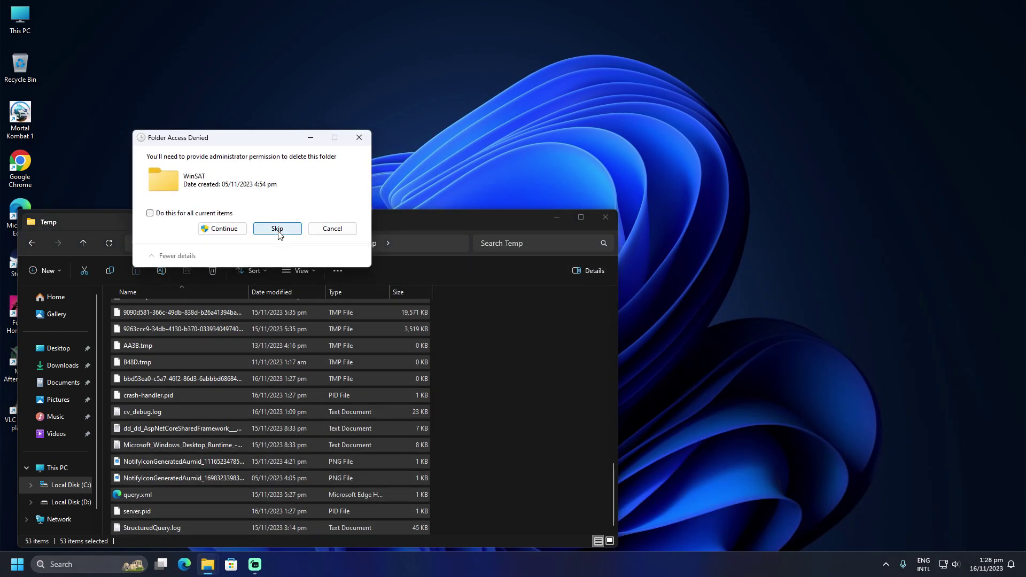
click(274, 258)
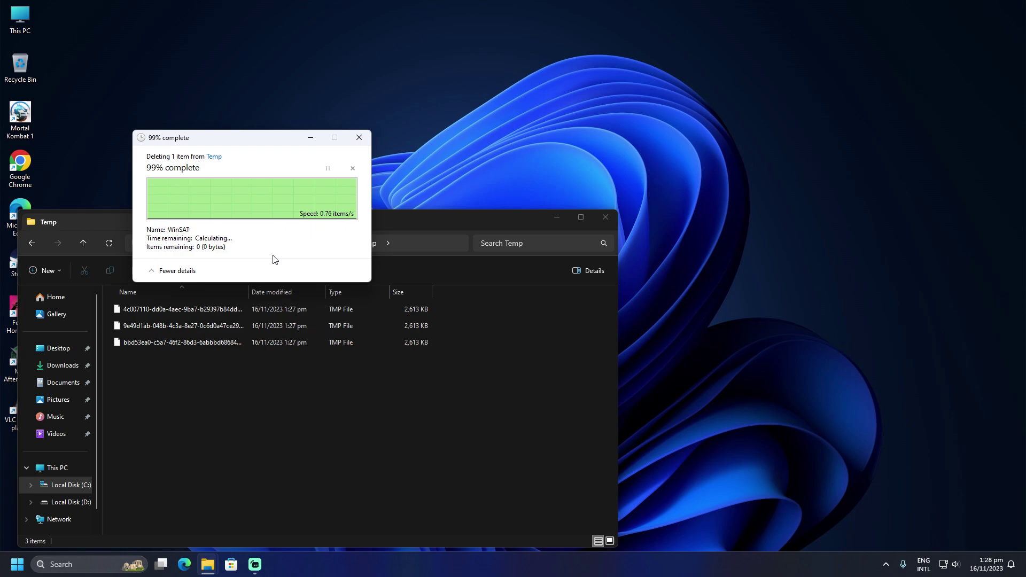
click(607, 224)
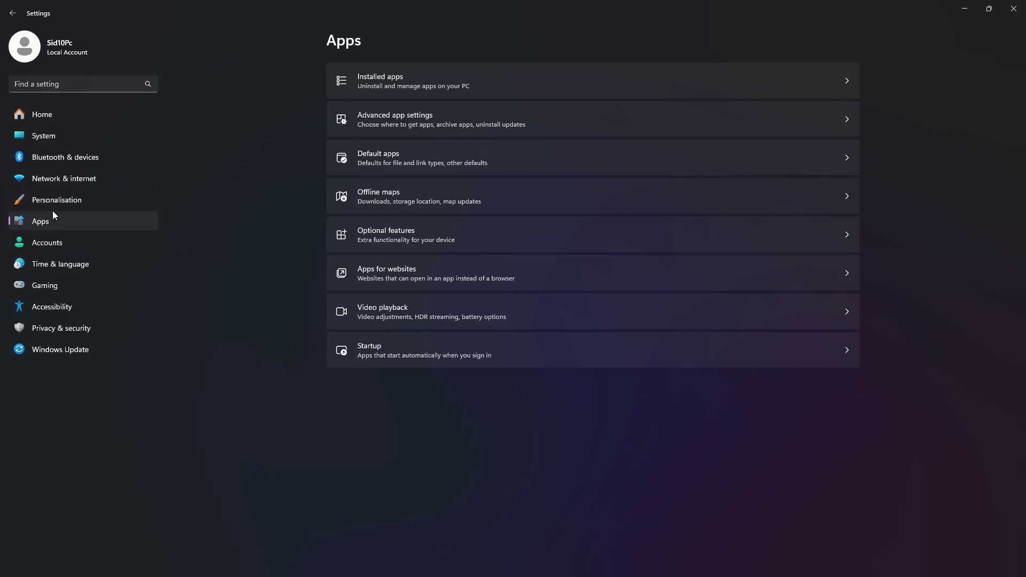
Step: Under Personalisation > Dynamic Lighting, switch off Dynamic Lighting and foreground-app lighting control, then go to System
click(59, 203)
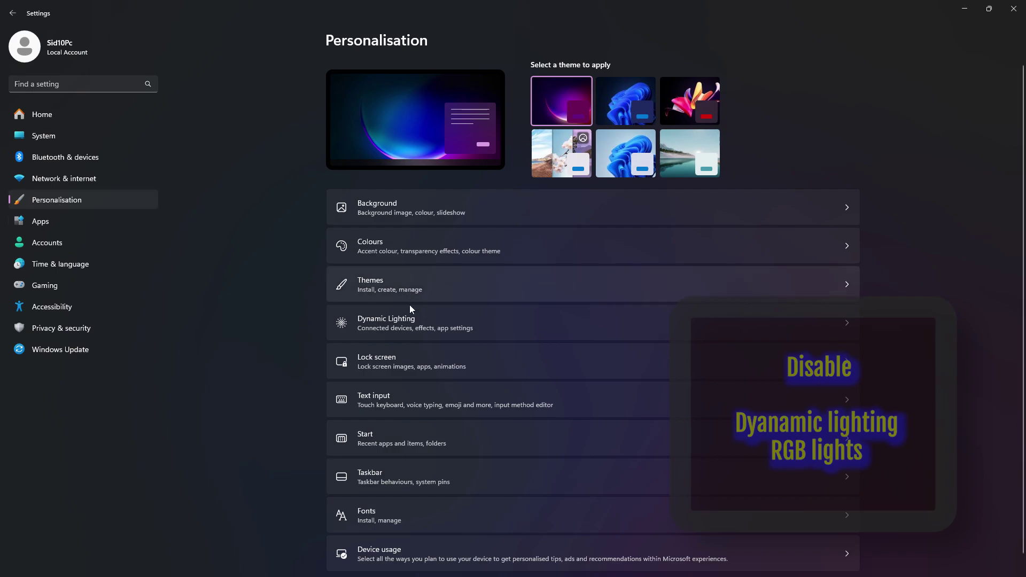
click(413, 329)
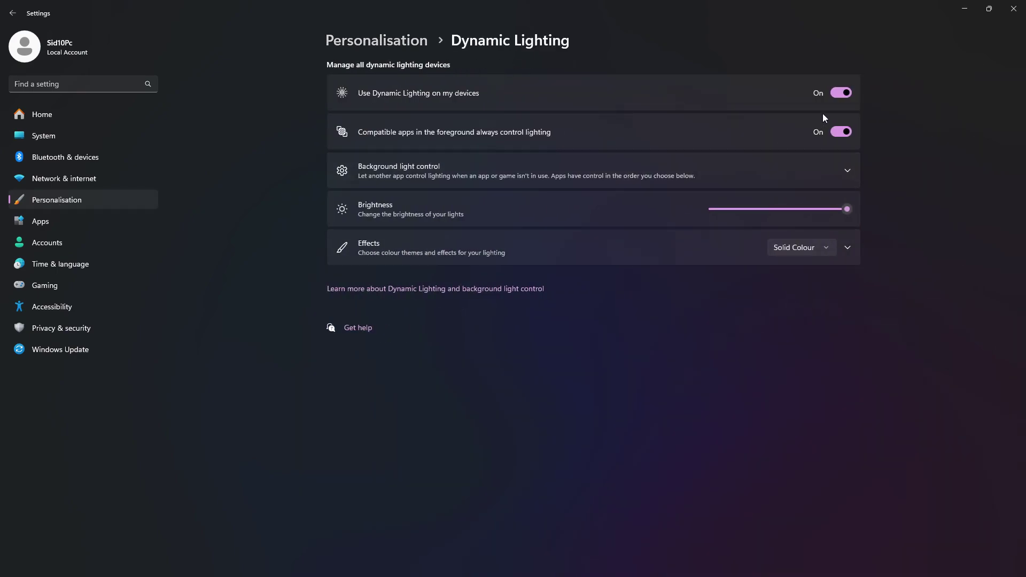
click(841, 95)
click(838, 132)
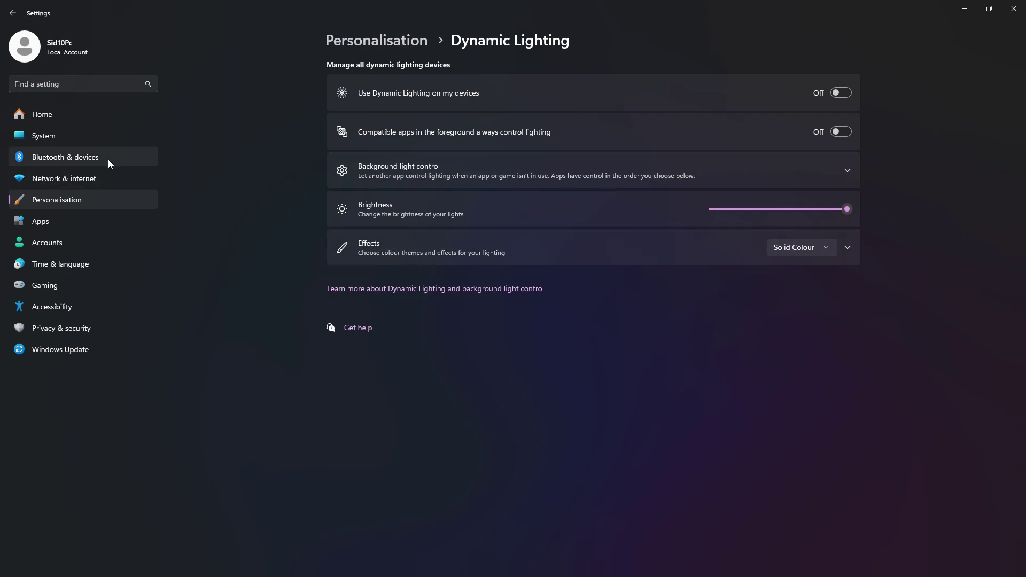
click(68, 140)
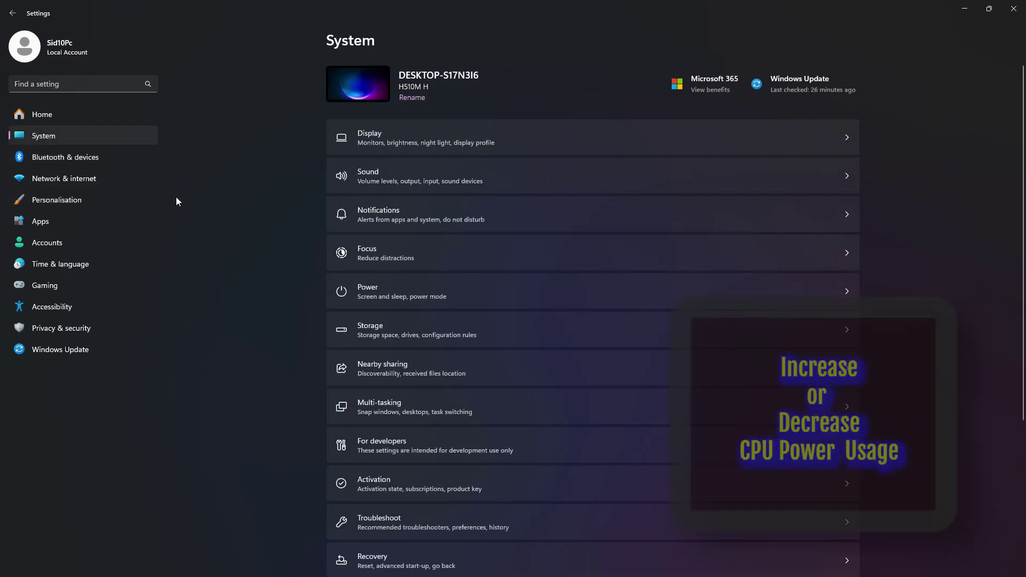
Step: Open the Power settings and check GPU and CPU load in Task Manager's Performance tab
click(361, 288)
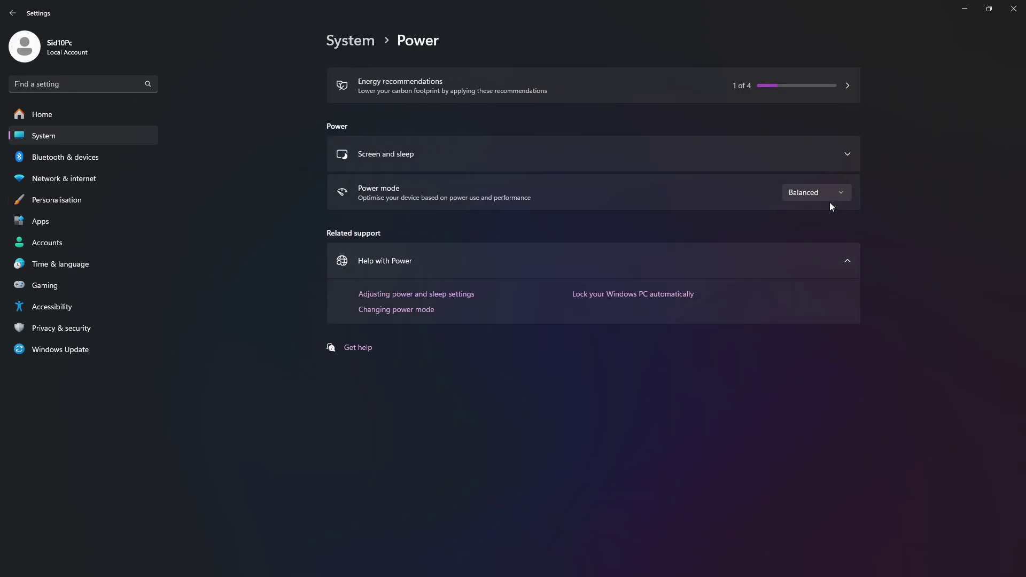
click(843, 198)
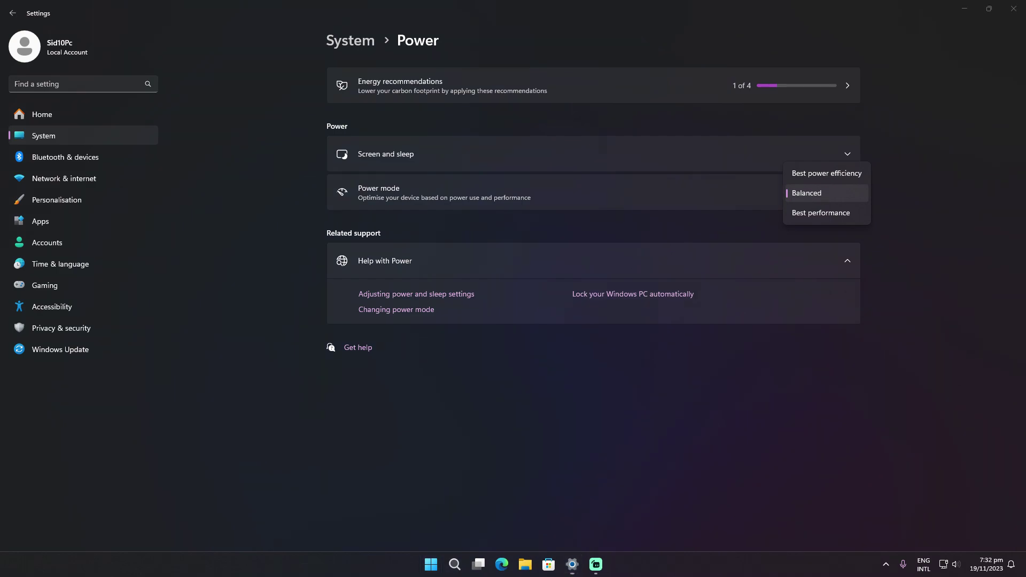
right_click(367, 566)
click(391, 521)
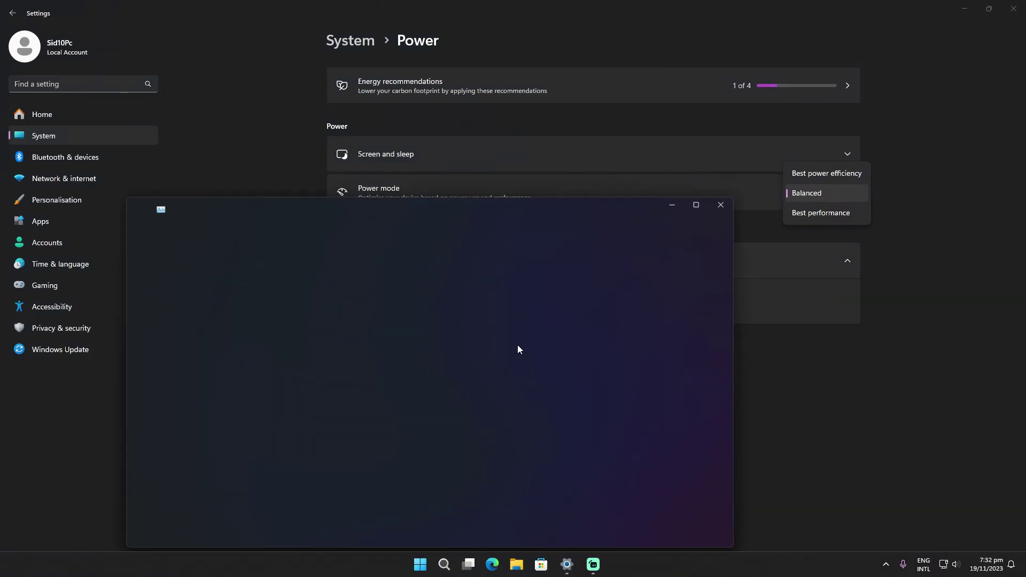
click(139, 280)
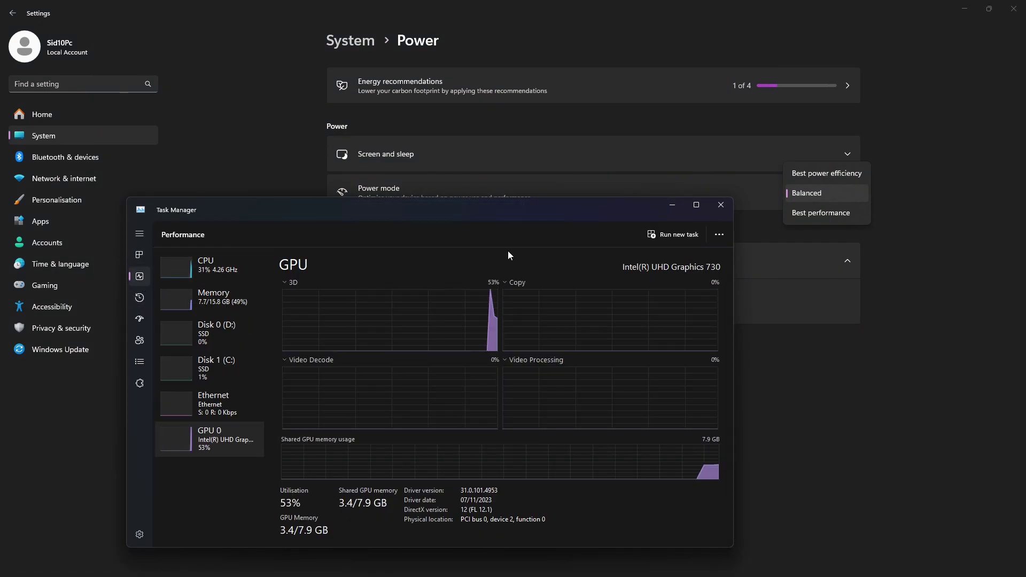
click(222, 264)
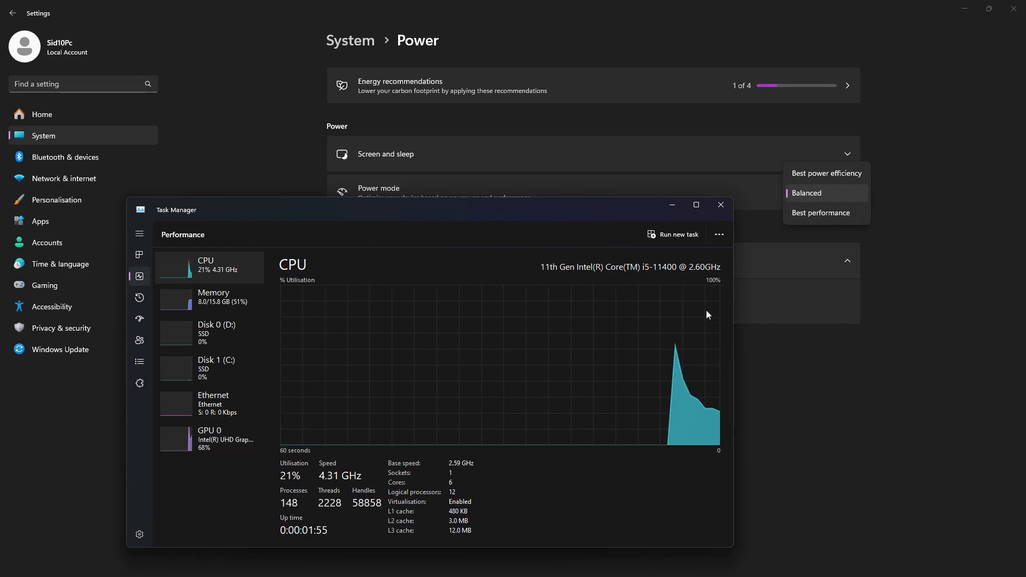
Step: Set the power mode to Best performance
click(833, 177)
click(824, 192)
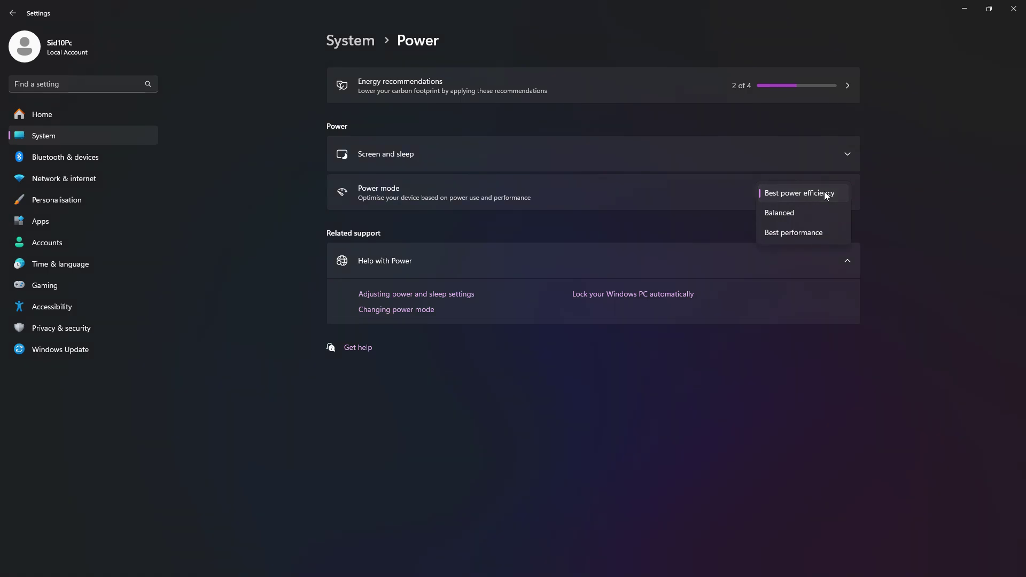
click(806, 236)
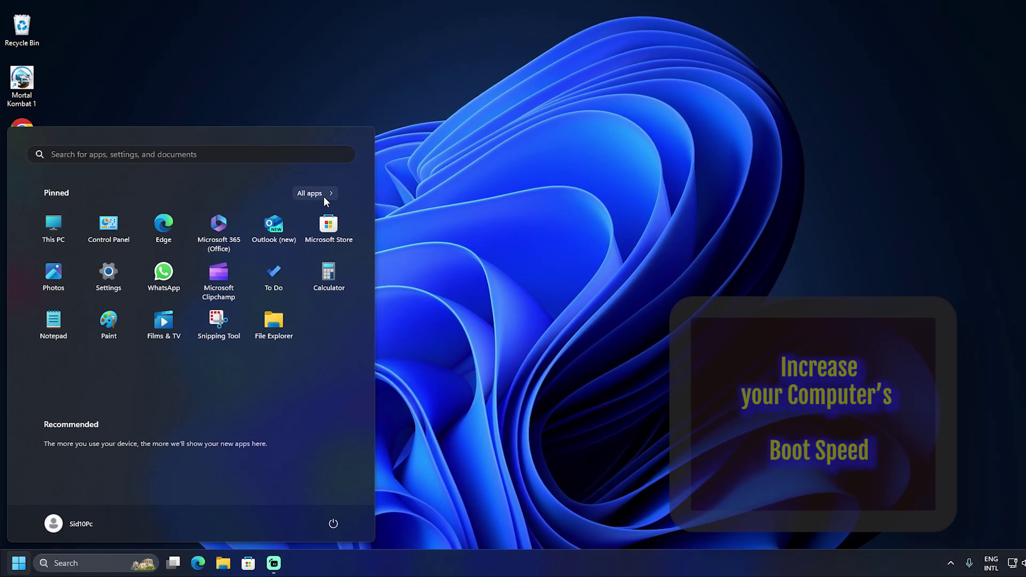
Step: Launch System Configuration from the Windows Tools folder
scroll(147, 320, down, 10)
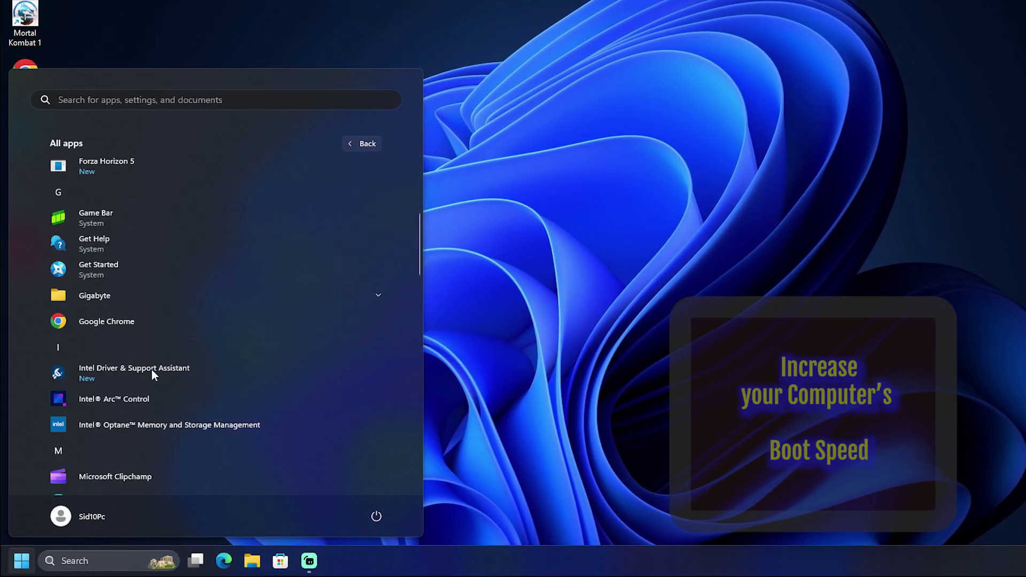
scroll(152, 368, up, 3)
scroll(152, 368, down, 10)
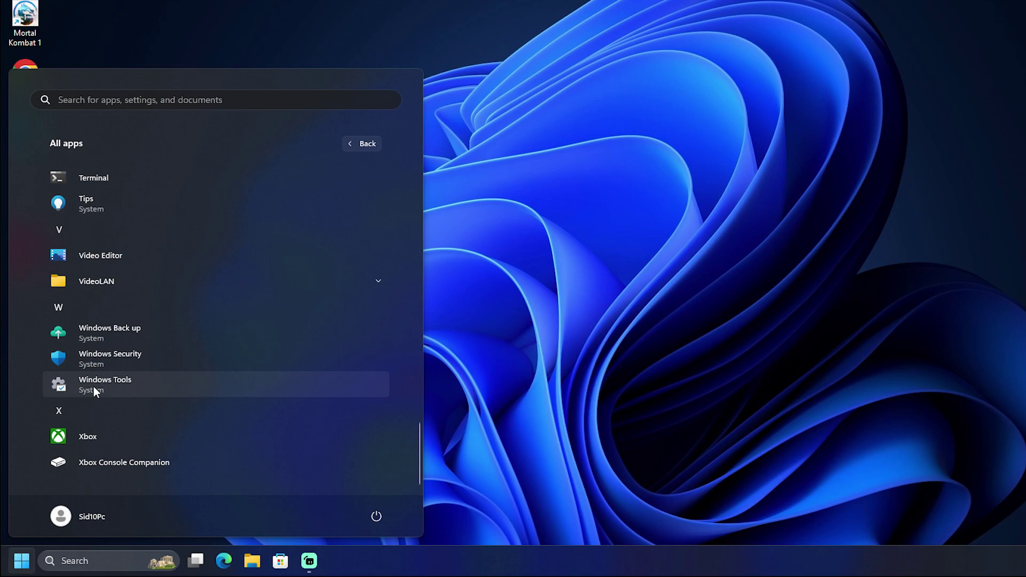
click(125, 386)
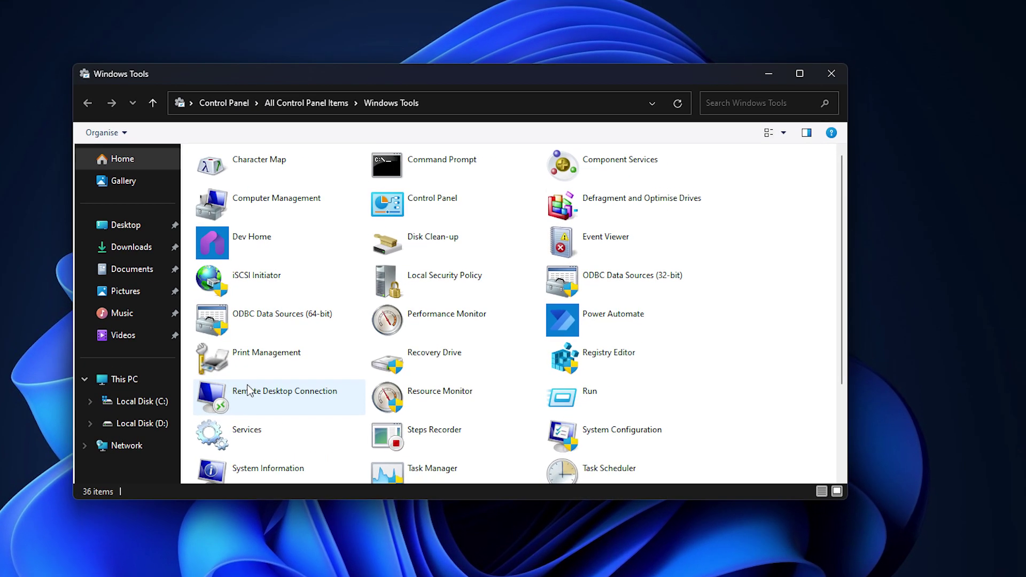
scroll(534, 320, down, 2)
click(676, 276)
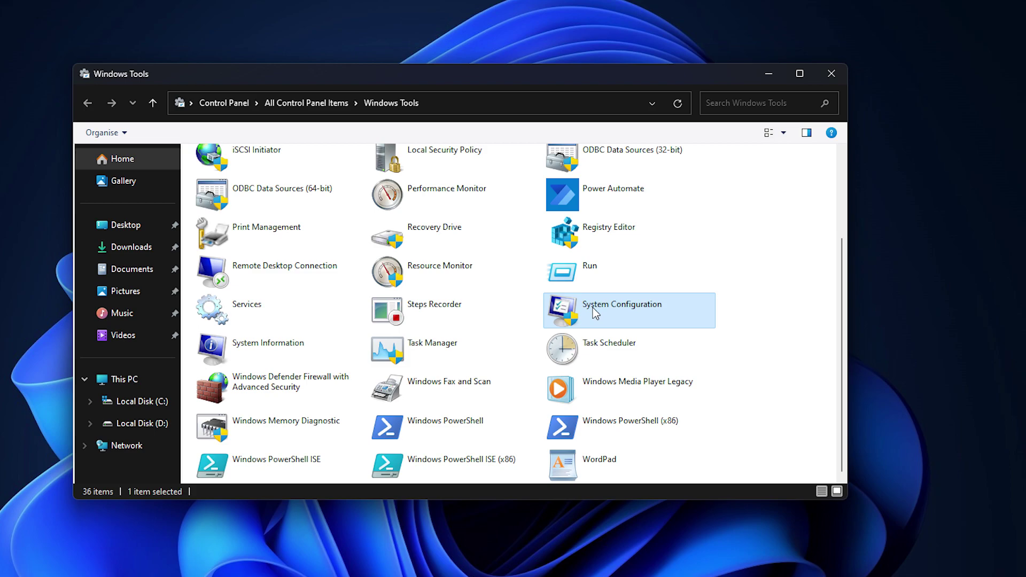
double_click(595, 314)
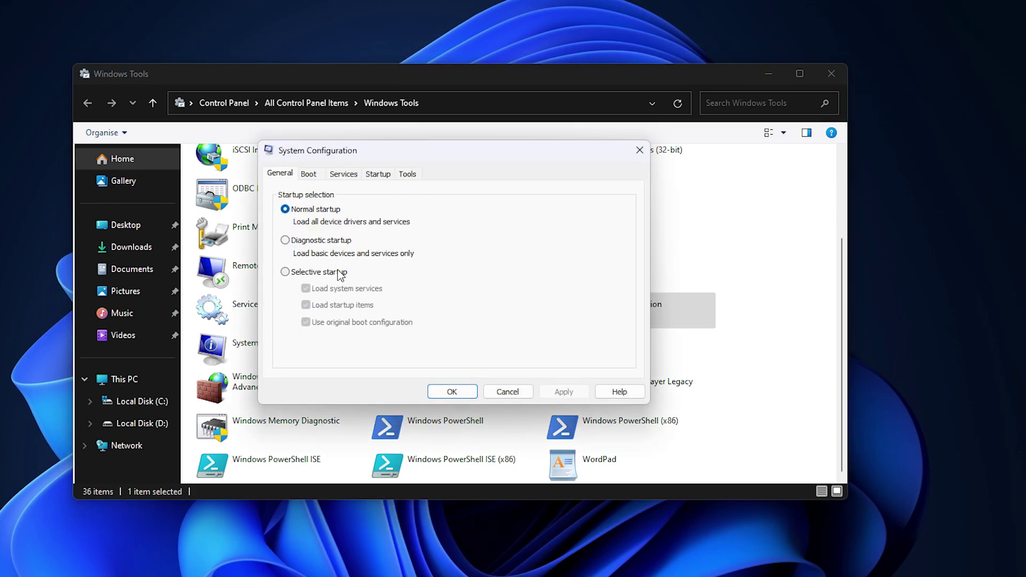
Step: Choose Selective startup, hide Microsoft services, disable all others, apply, and restart
click(322, 274)
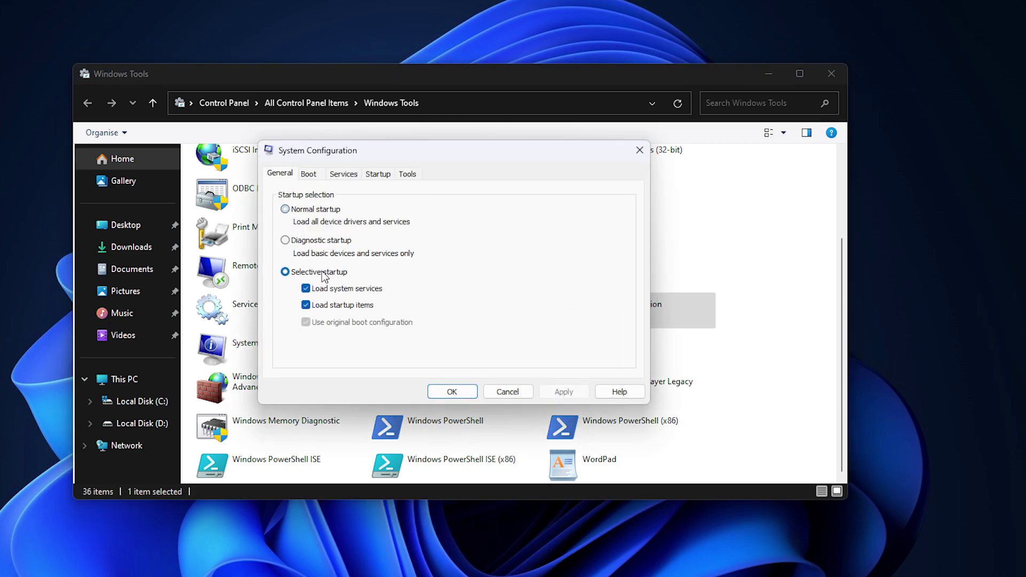
click(343, 174)
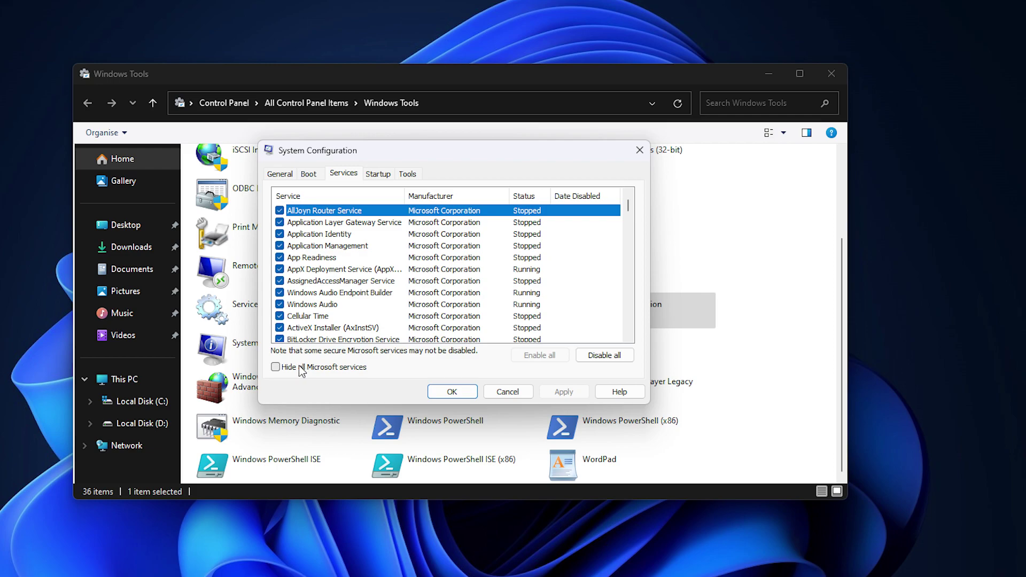
click(275, 367)
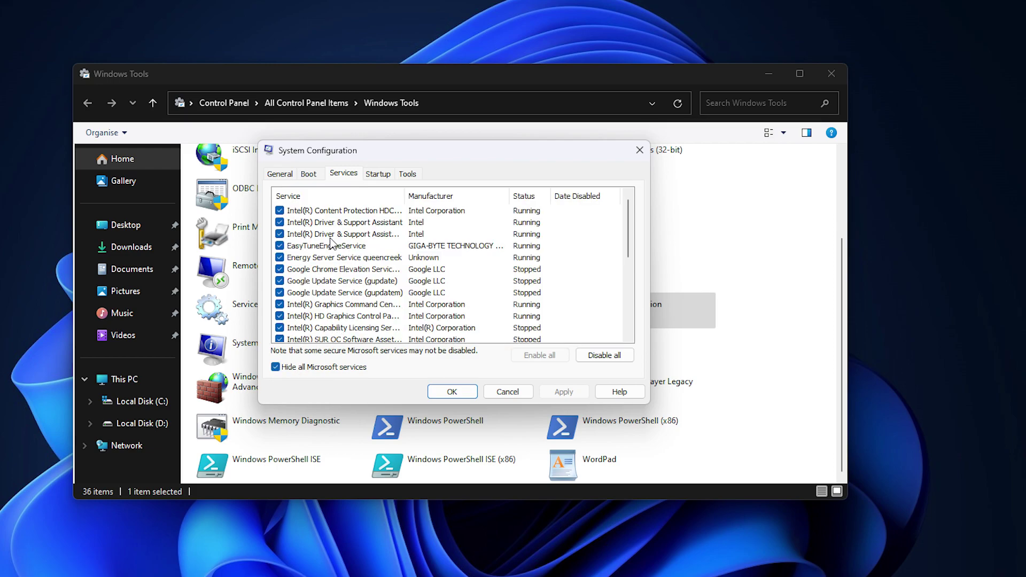
click(603, 355)
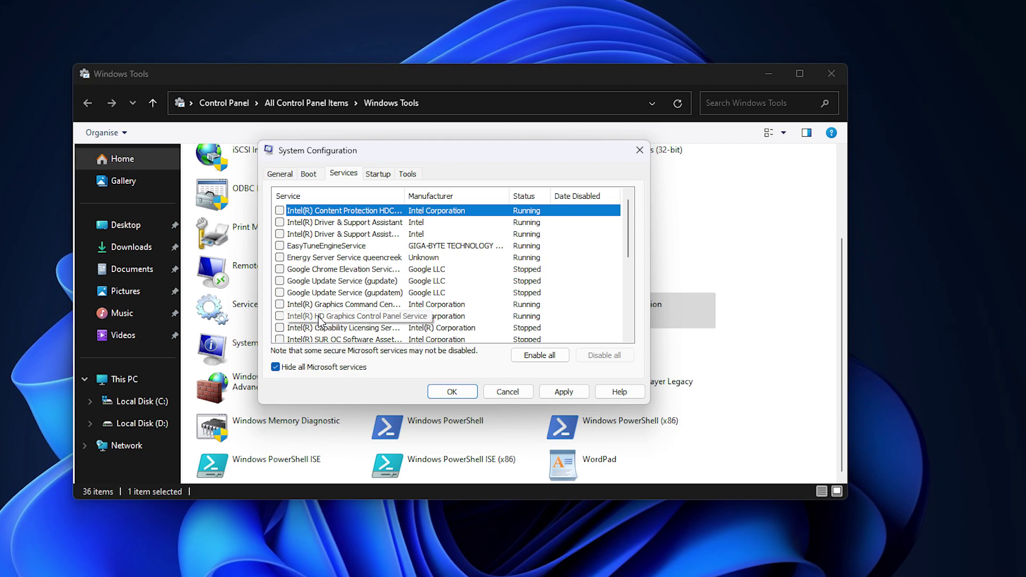
scroll(315, 313, down, 3)
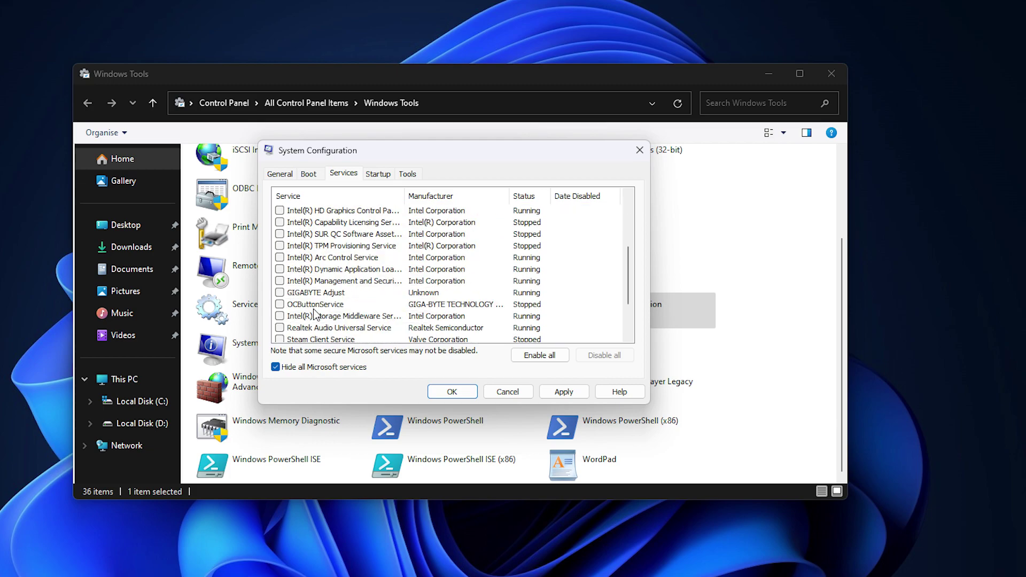
scroll(315, 312, down, 2)
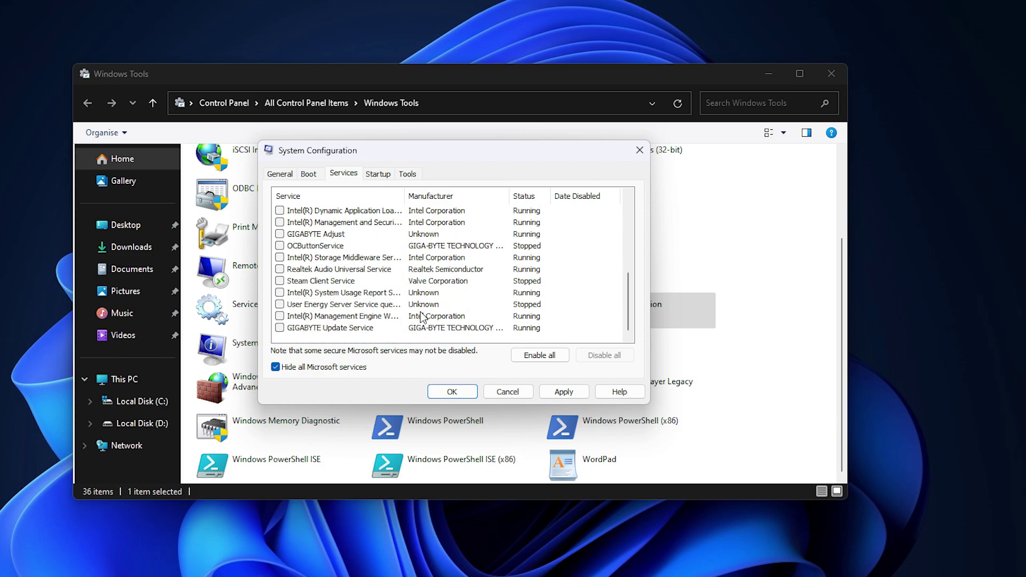
click(571, 395)
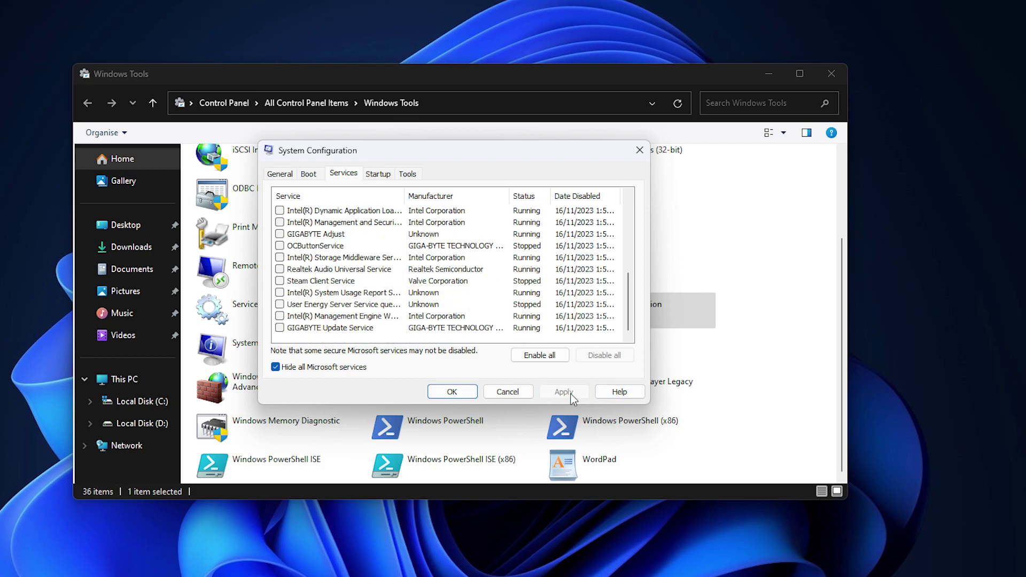
click(444, 395)
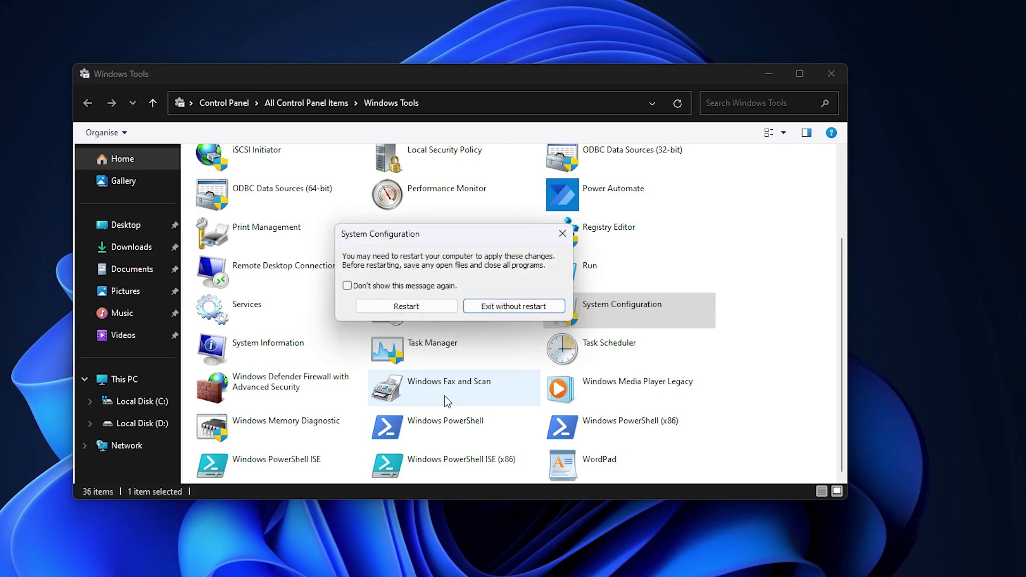
click(406, 306)
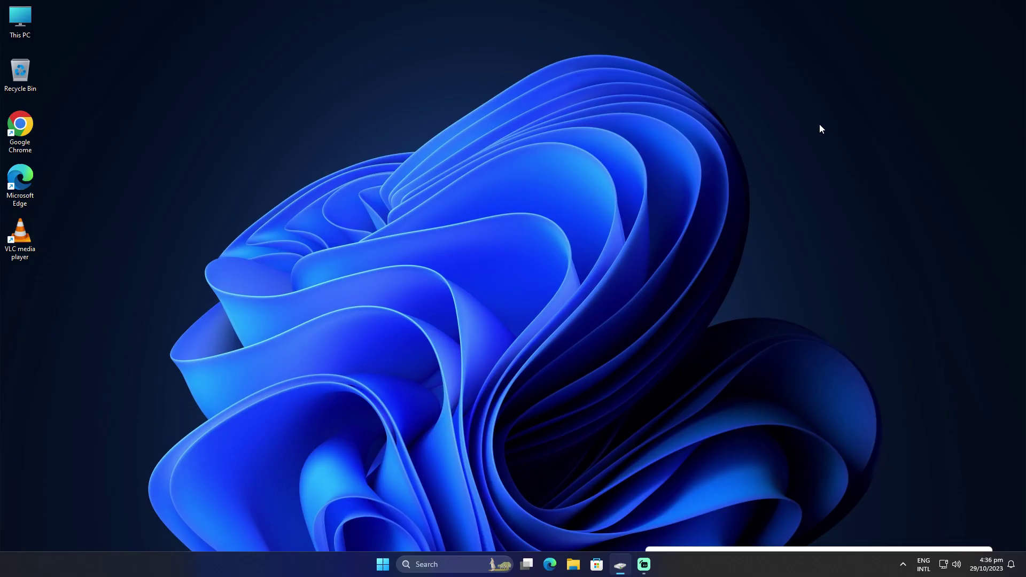
Step: In Edge's System and performance settings, turn off running background extensions and apps after closing
click(549, 564)
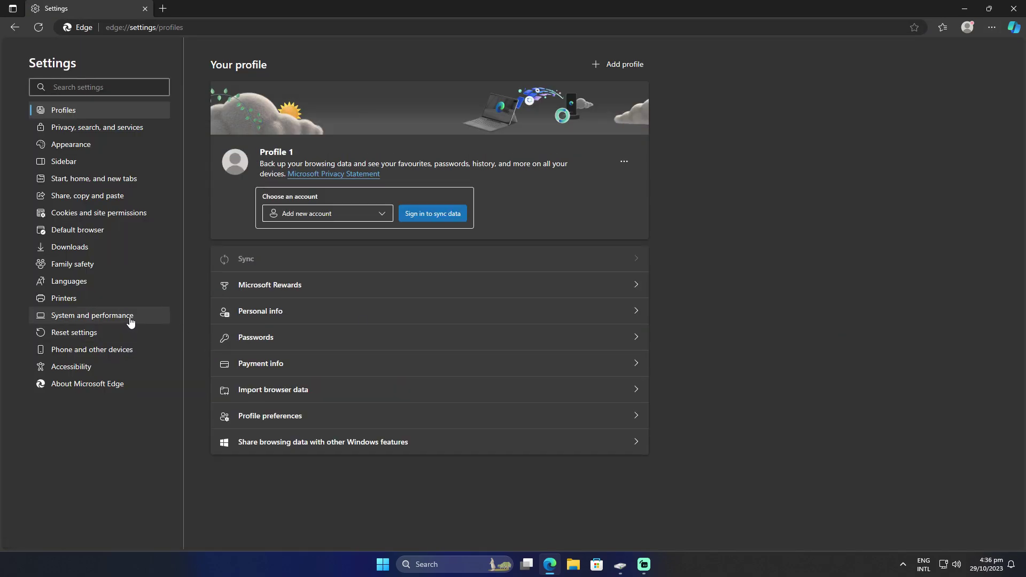
click(131, 321)
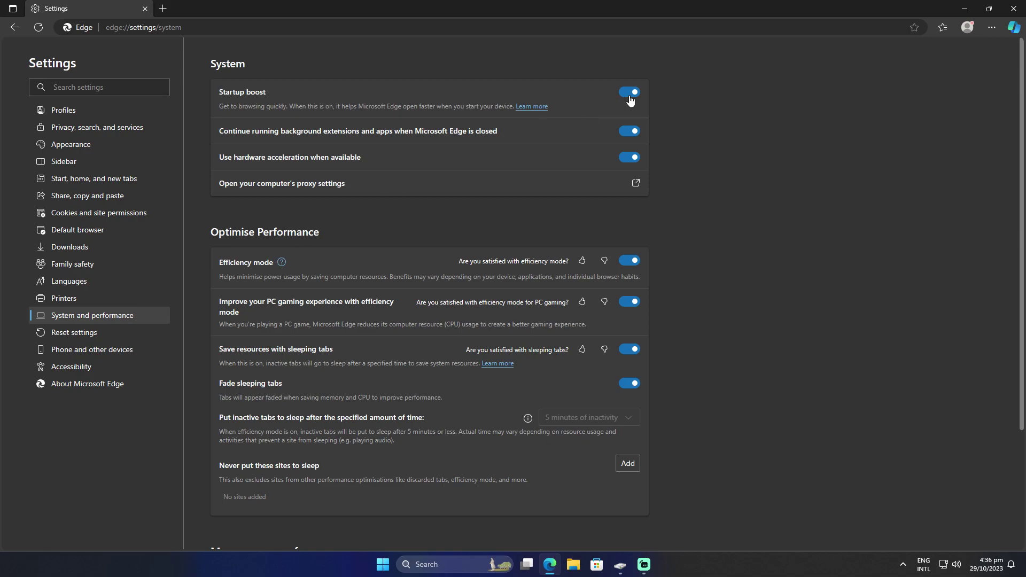
click(625, 137)
scroll(575, 355, down, 3)
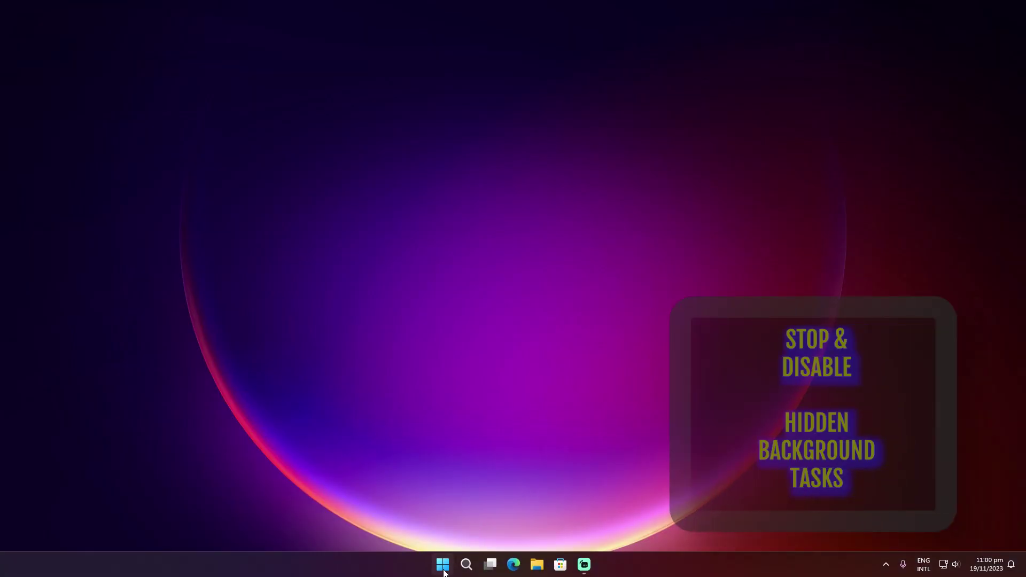
Step: Open Computer Management and show the Task Scheduler Library tasks with a widened Name column
right_click(444, 571)
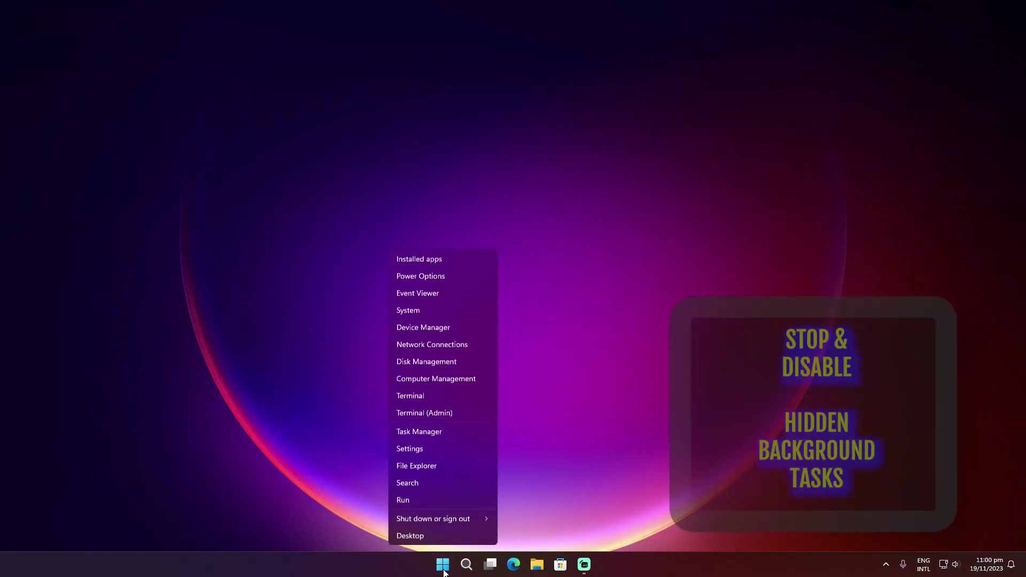
click(432, 377)
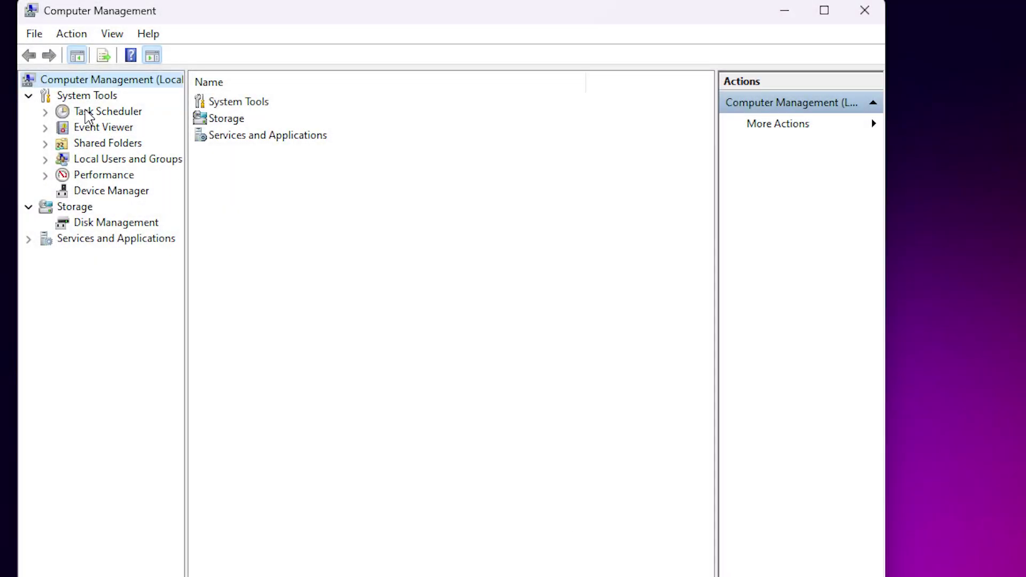
click(45, 112)
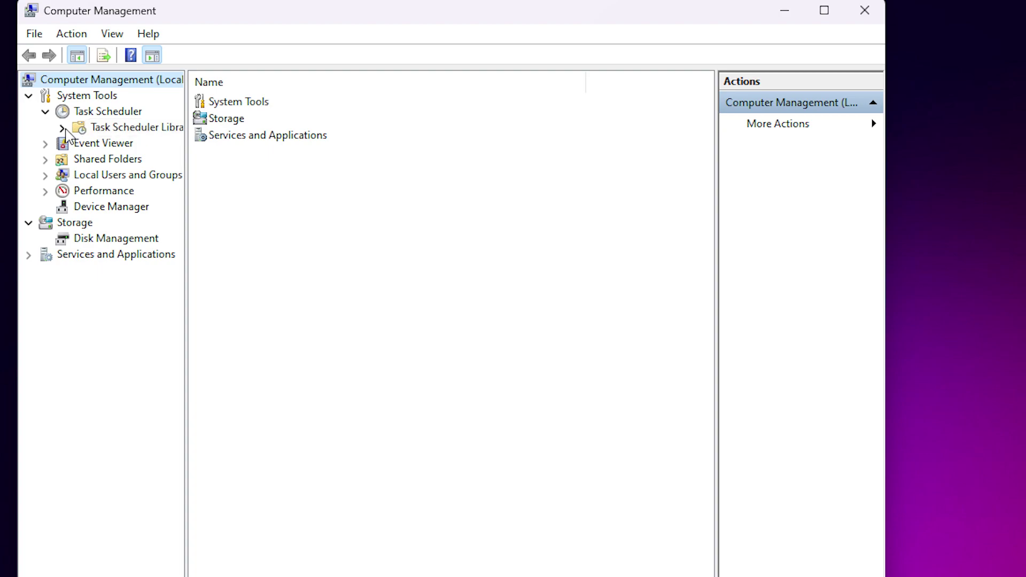
click(62, 128)
click(139, 130)
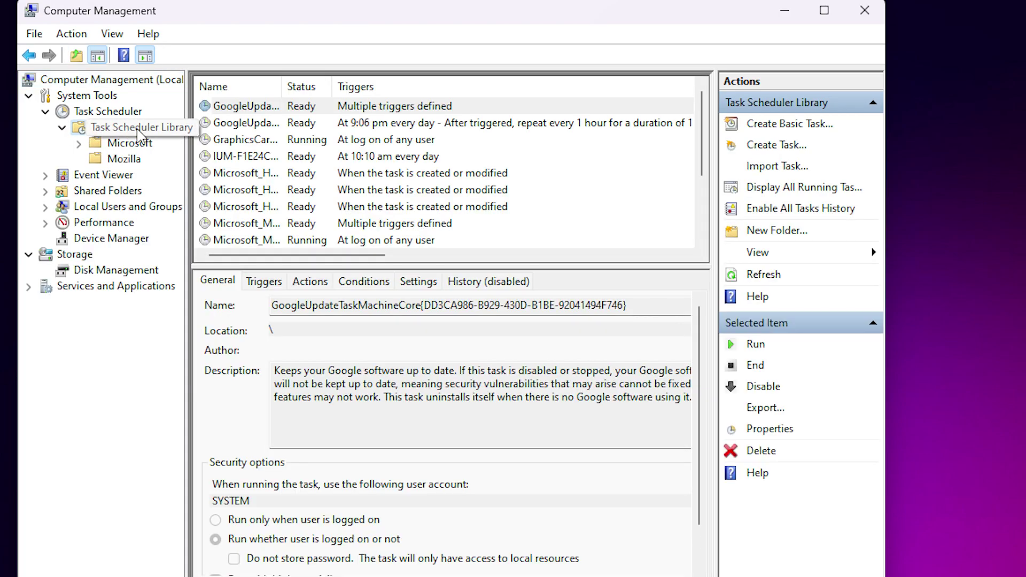
click(823, 11)
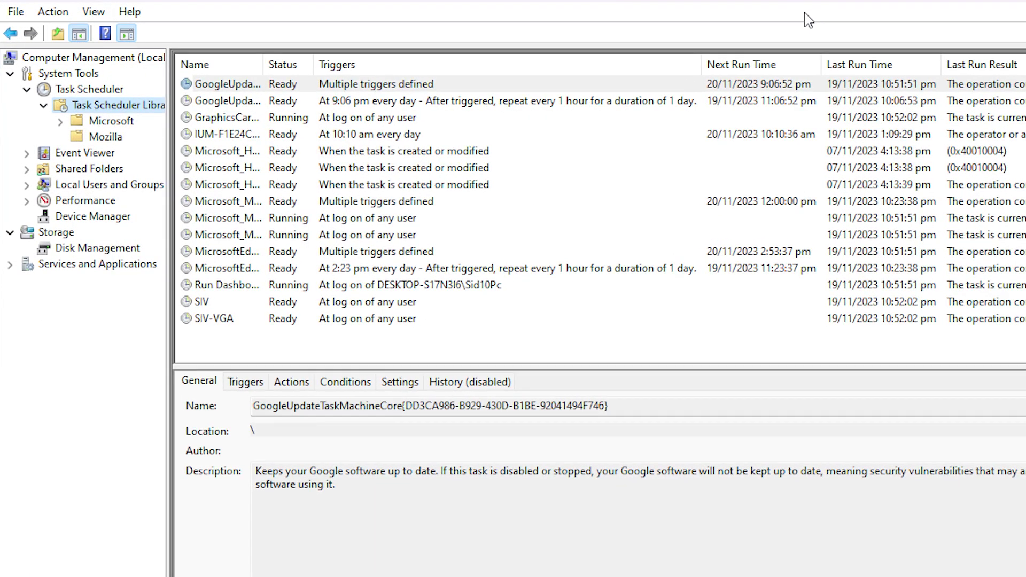
drag(261, 70, 497, 66)
Step: Select all 15 scheduled tasks and disable them
shift+click(229, 320)
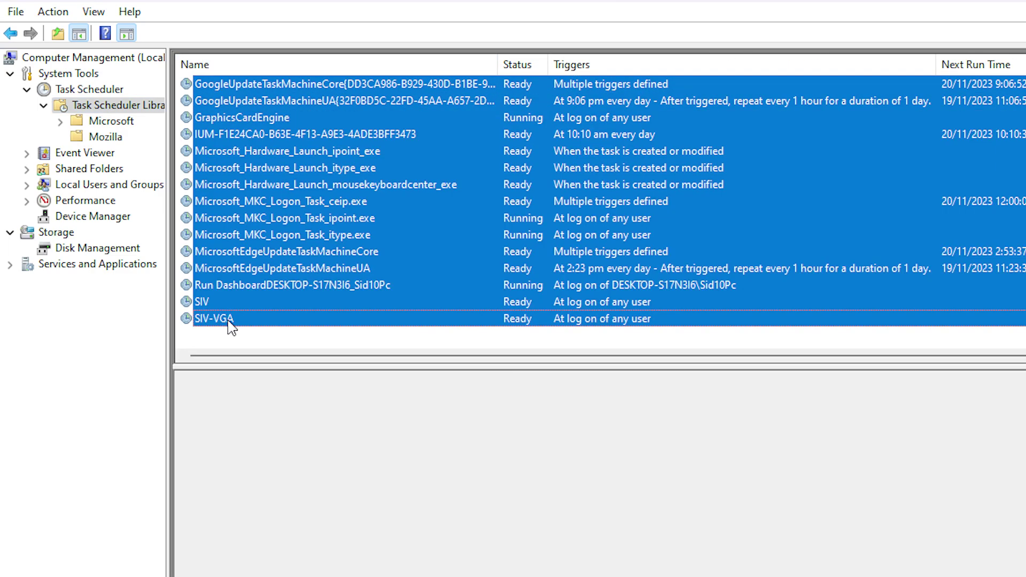
right_click(255, 283)
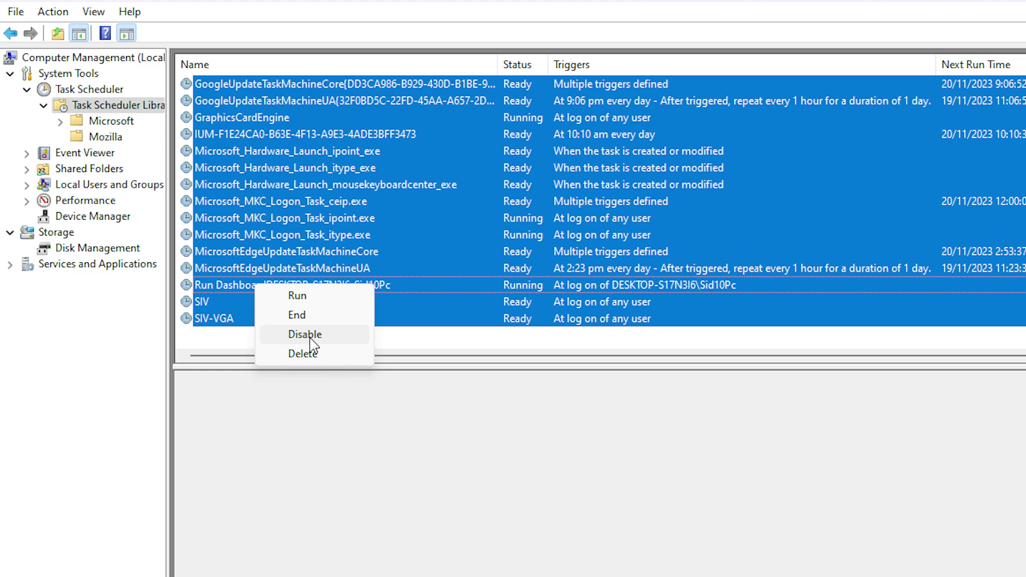
click(336, 337)
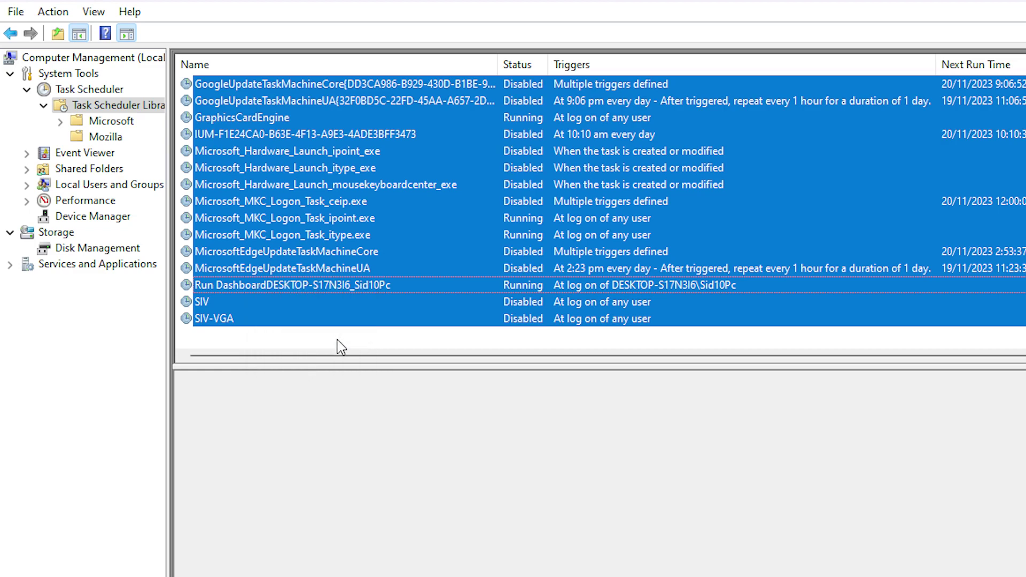
click(326, 217)
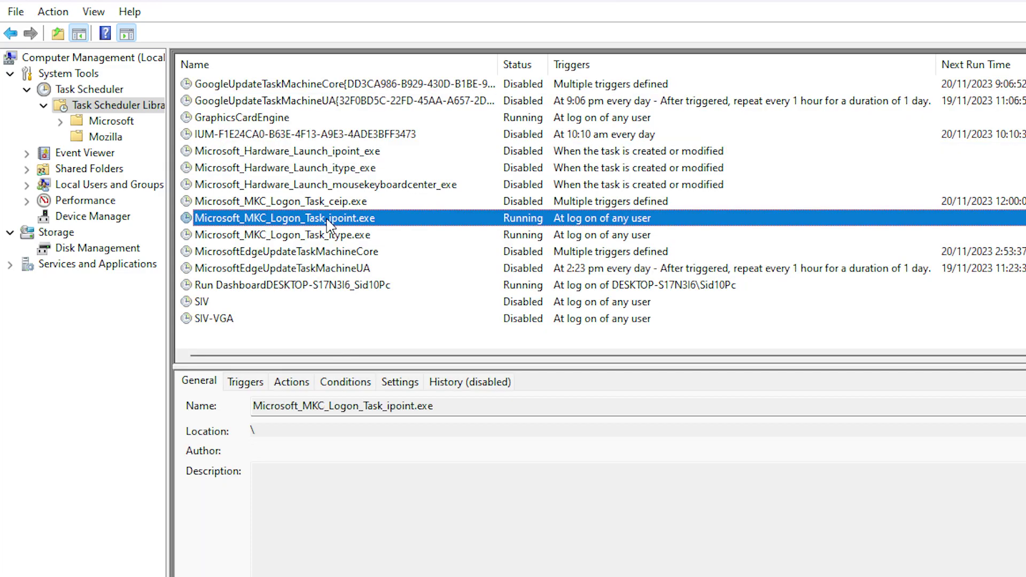
key(Home)
shift+click(232, 323)
right_click(232, 323)
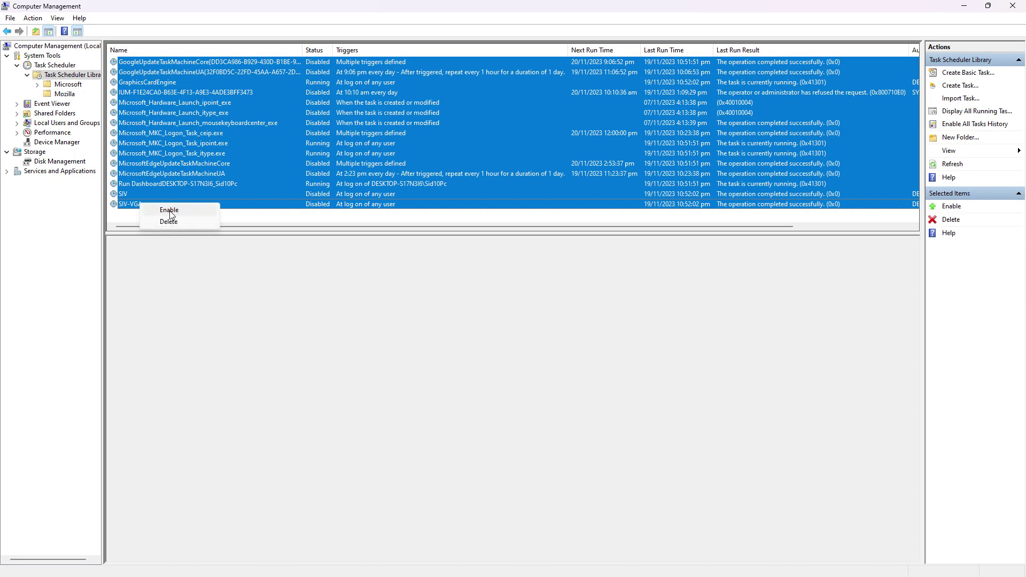